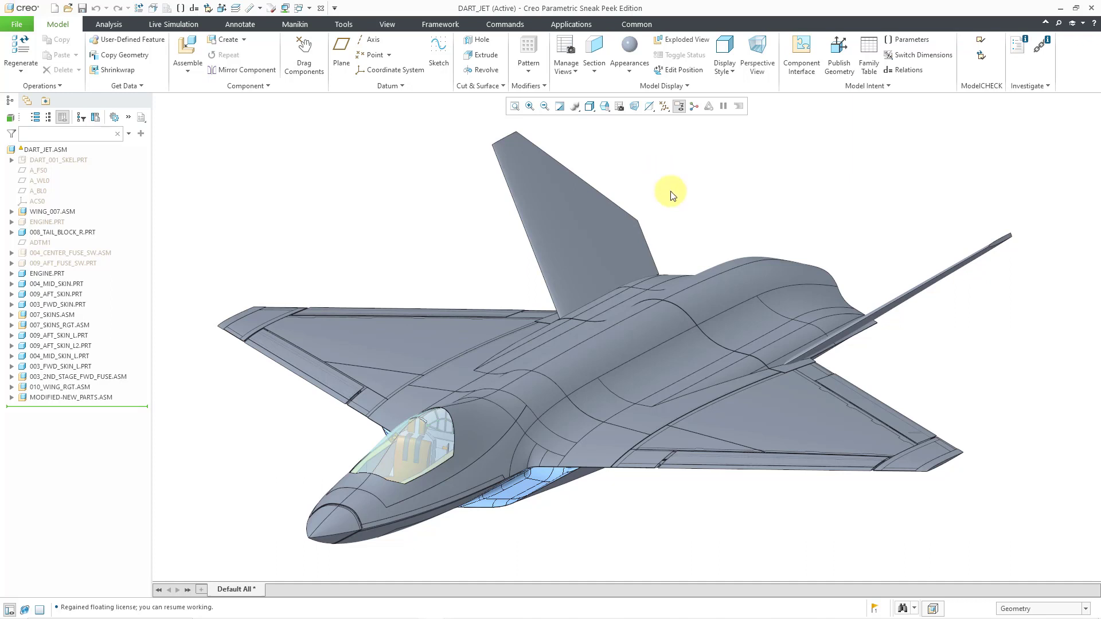
# Select the aft skin on the jet and open 009_AFT_SKIN.PRT in its own window.
pyautogui.click(731, 297)
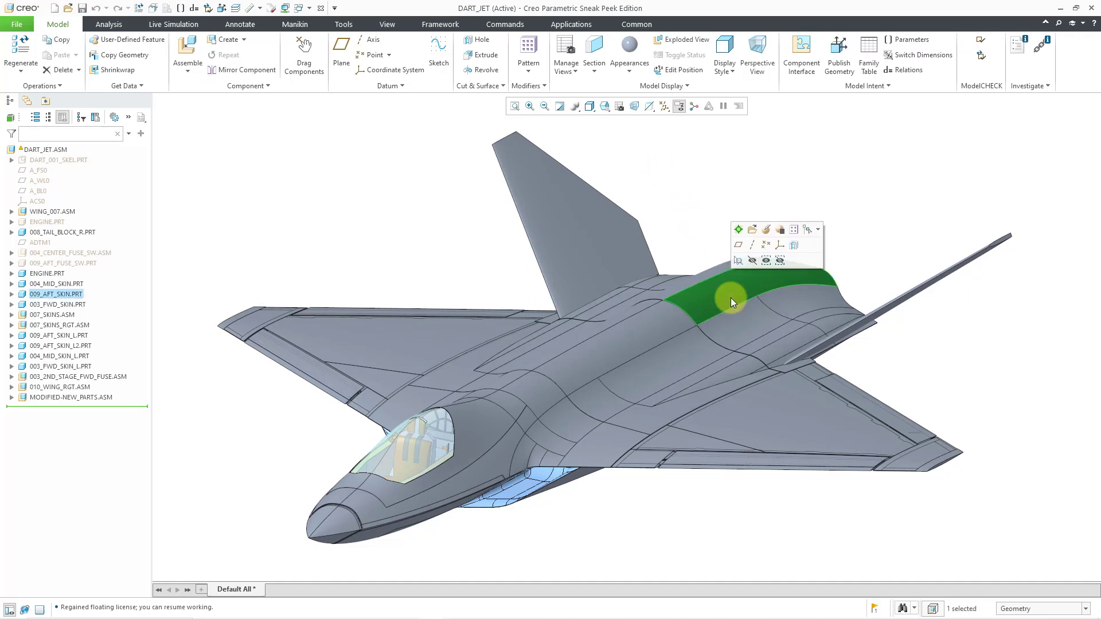
pyautogui.click(751, 230)
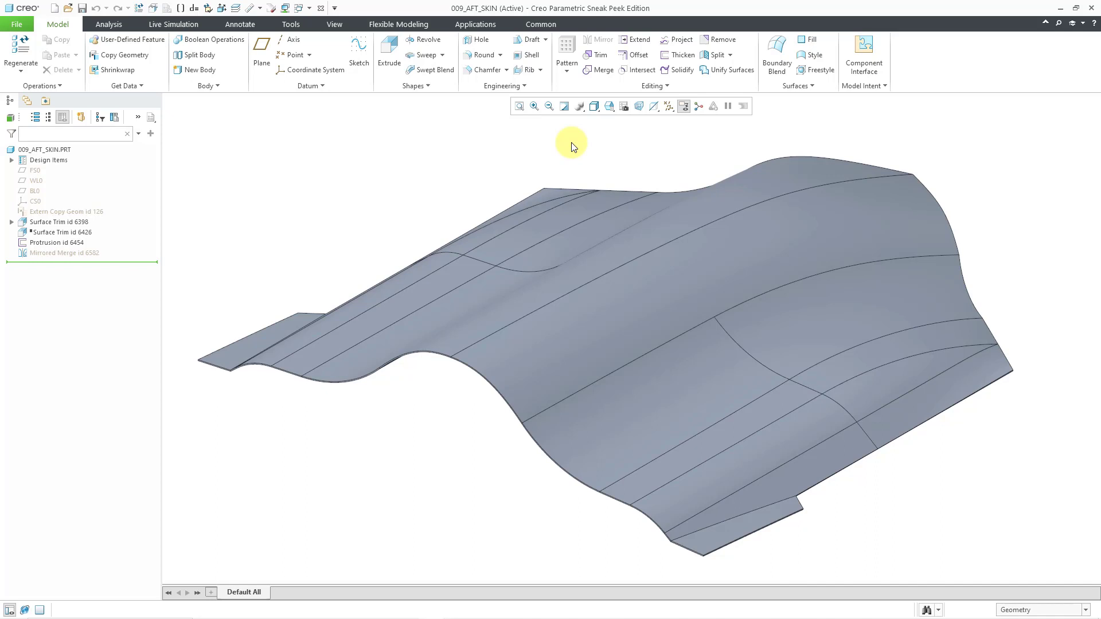
# Measure the length of the skin's thin corner edge (0.300017 in), then refit the view.
pyautogui.click(112, 23)
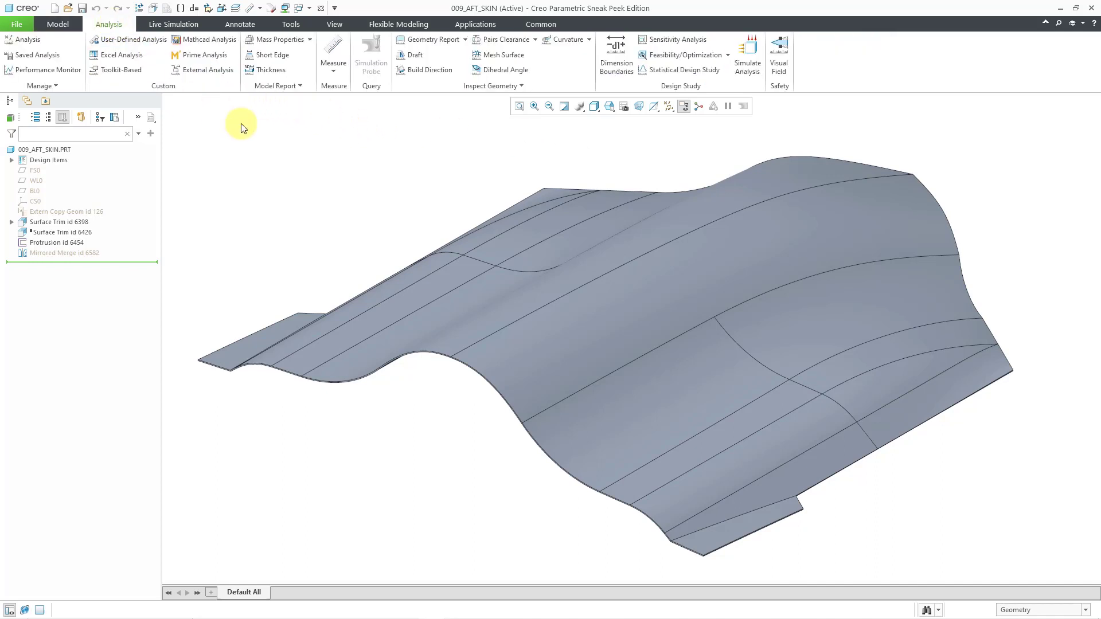
pyautogui.click(335, 72)
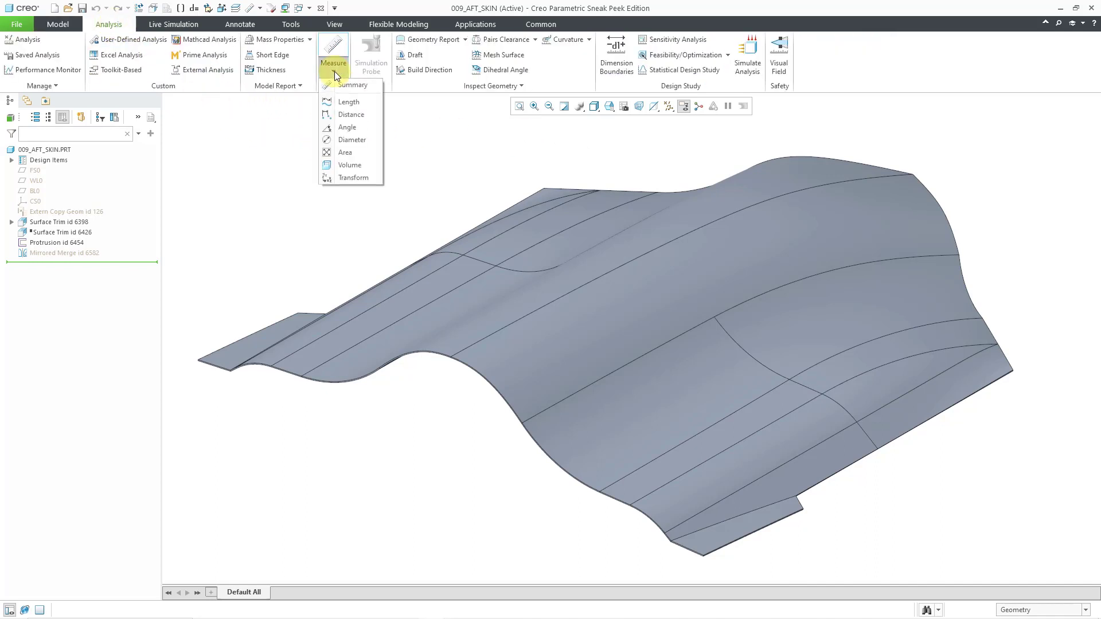
pyautogui.click(349, 102)
pyautogui.scroll(-6, 713, 583)
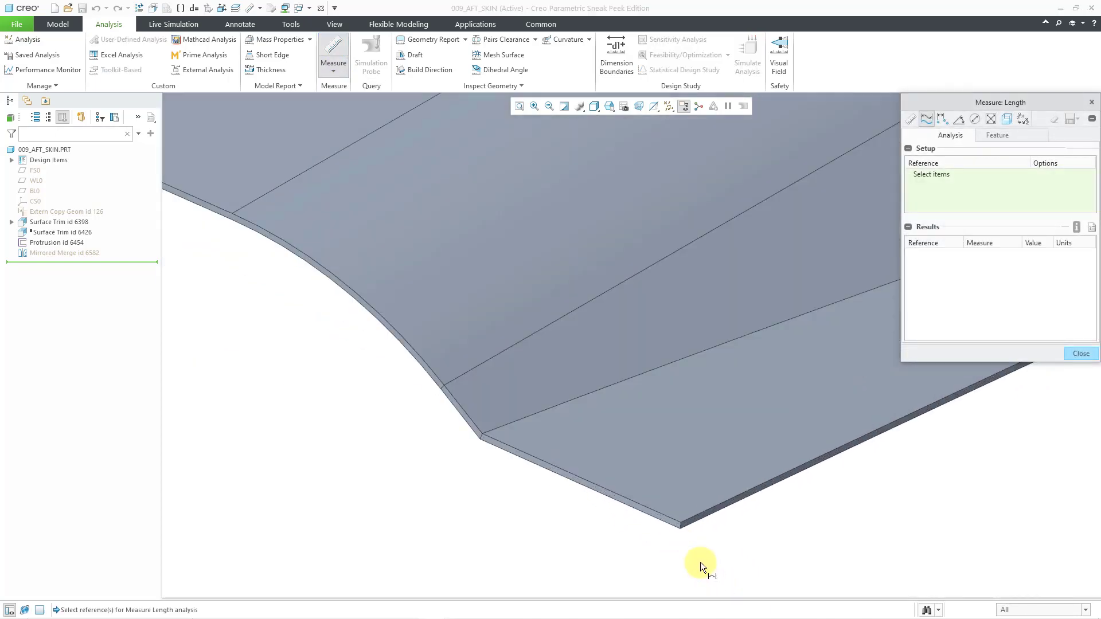
pyautogui.click(664, 485)
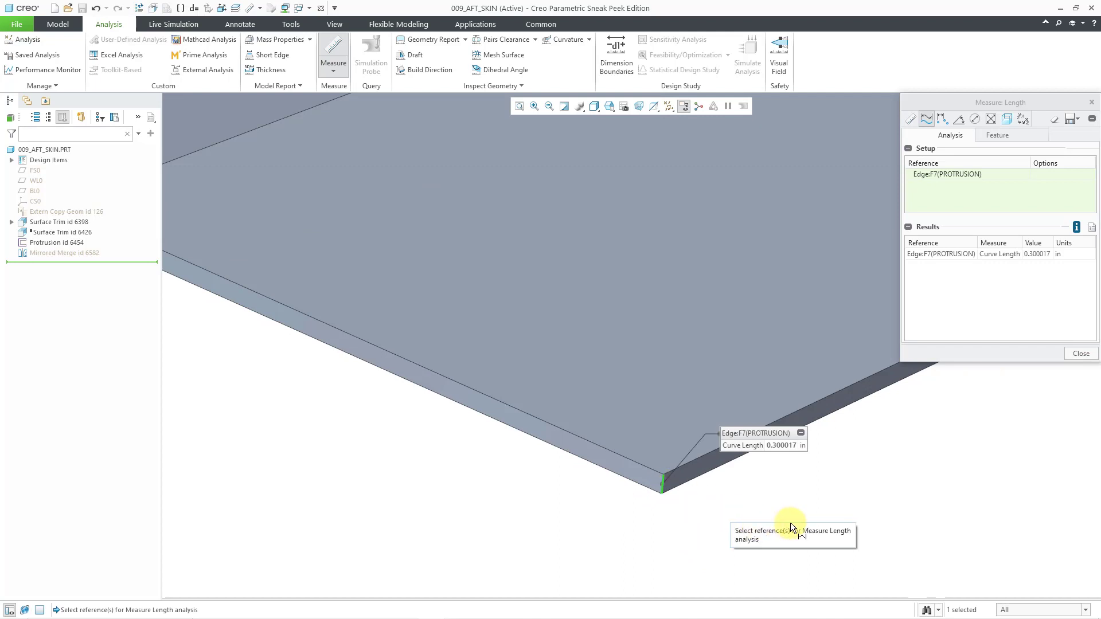
pyautogui.click(1081, 353)
pyautogui.hotkey('ctrl', 'd')
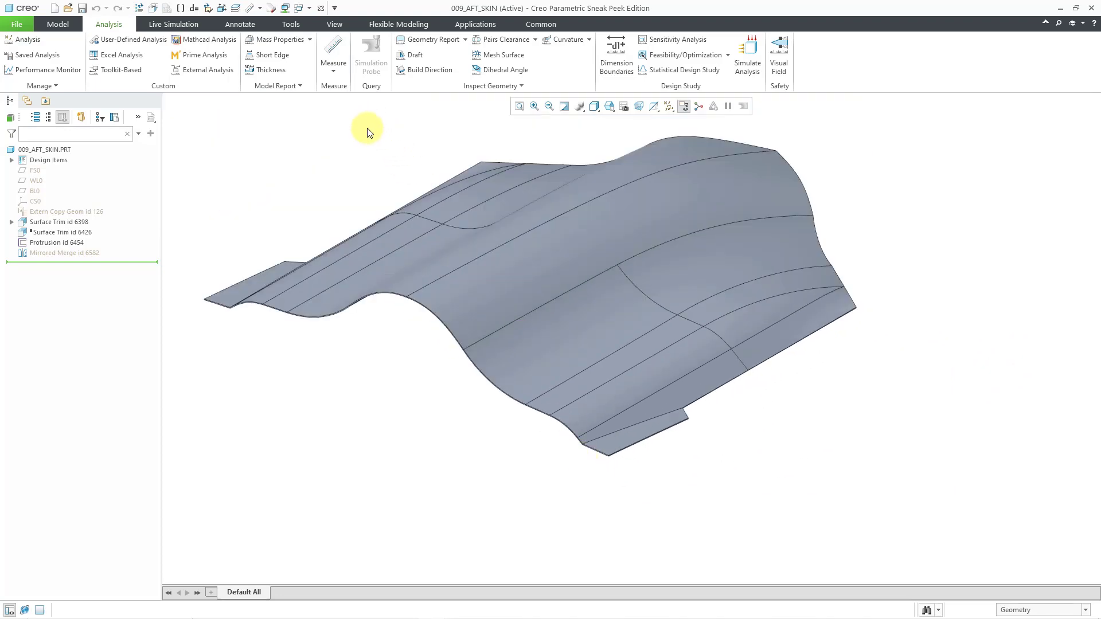
# Launch Creo Simulate Structure mode for 009_AFT_SKIN and show the Refine Model tools.
pyautogui.scroll(1, 369, 131)
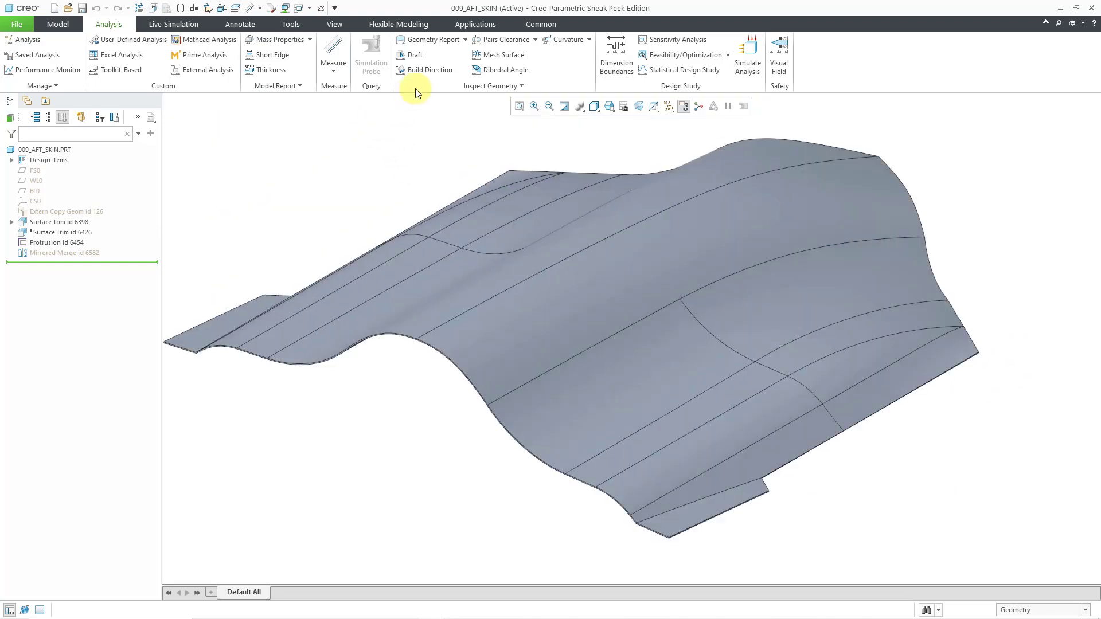
pyautogui.click(470, 25)
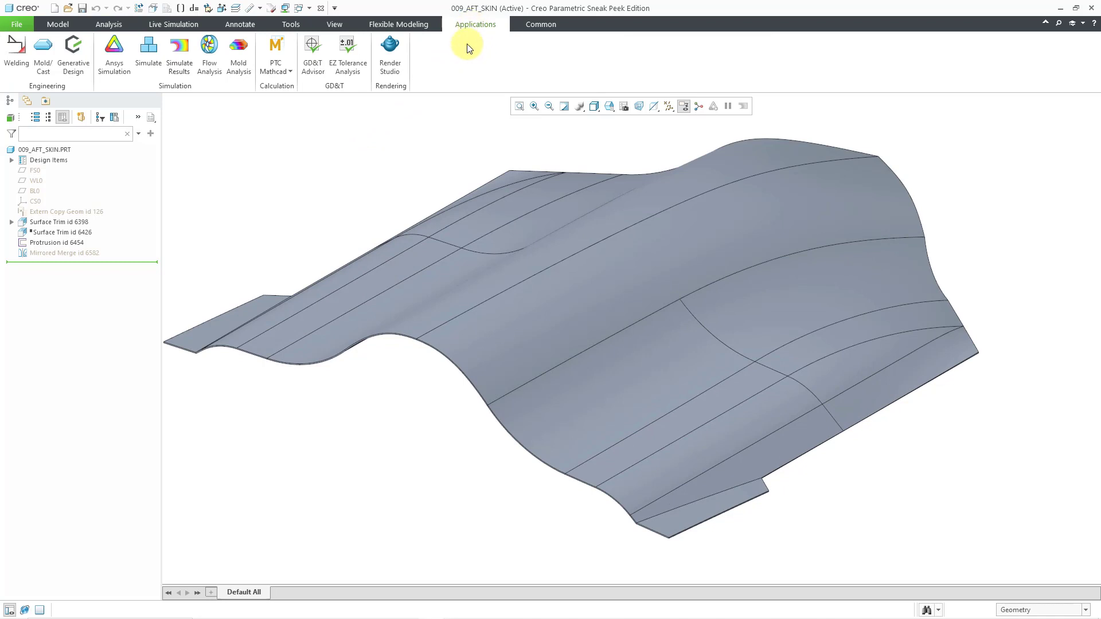
pyautogui.click(139, 58)
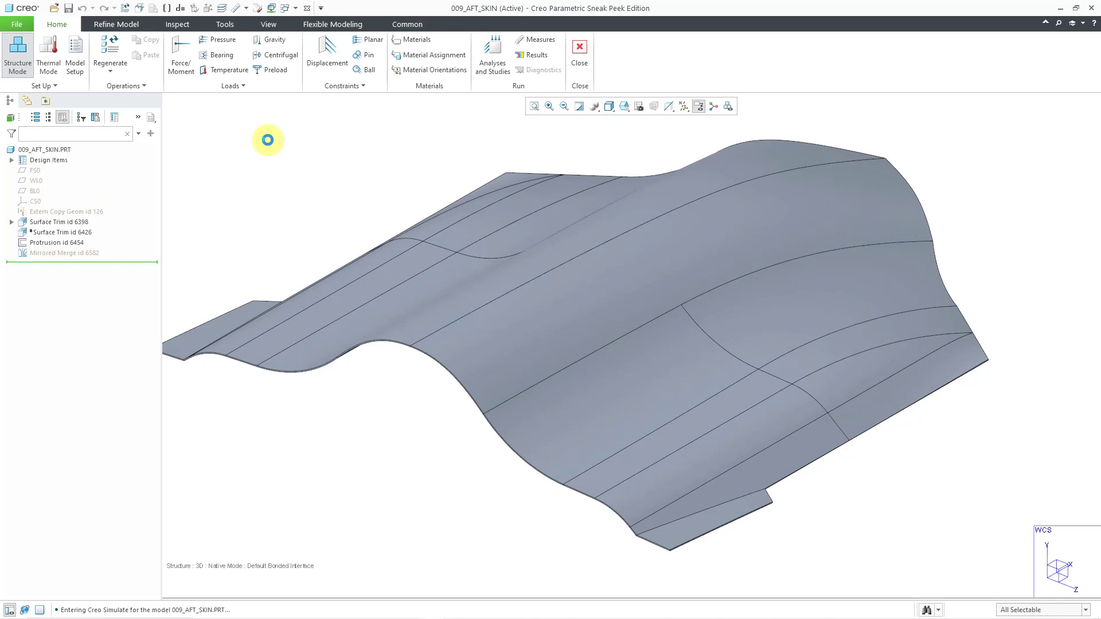
pyautogui.click(128, 25)
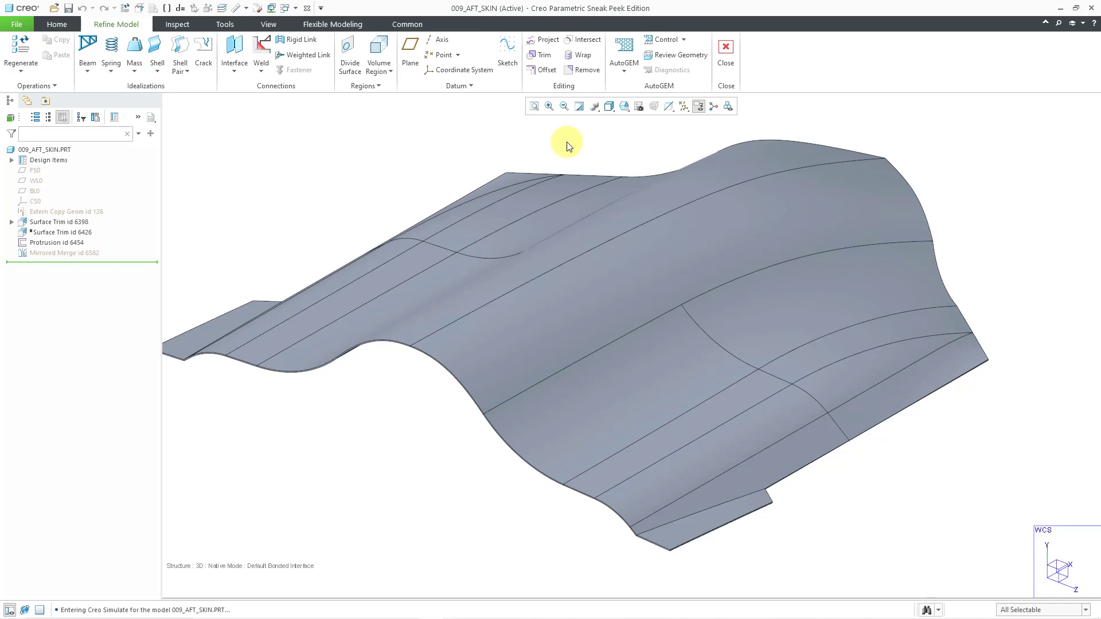
# Run AutoGEM on all geometry for a 22325-tetra, 7649-node mesh, then discard it unsaved.
pyautogui.click(631, 56)
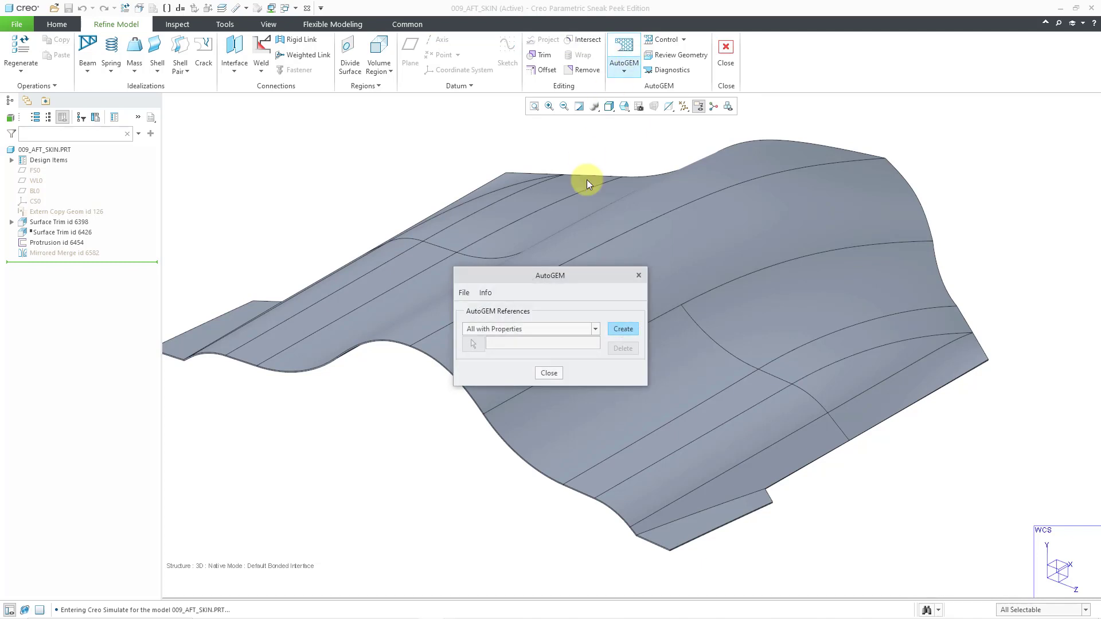
pyautogui.click(623, 329)
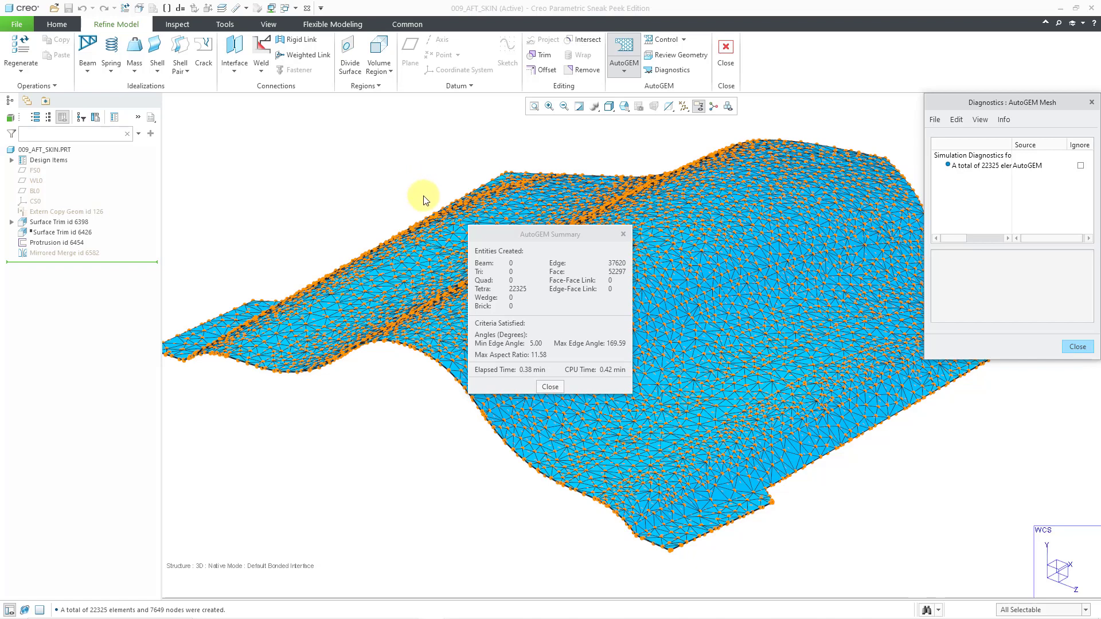
pyautogui.click(550, 387)
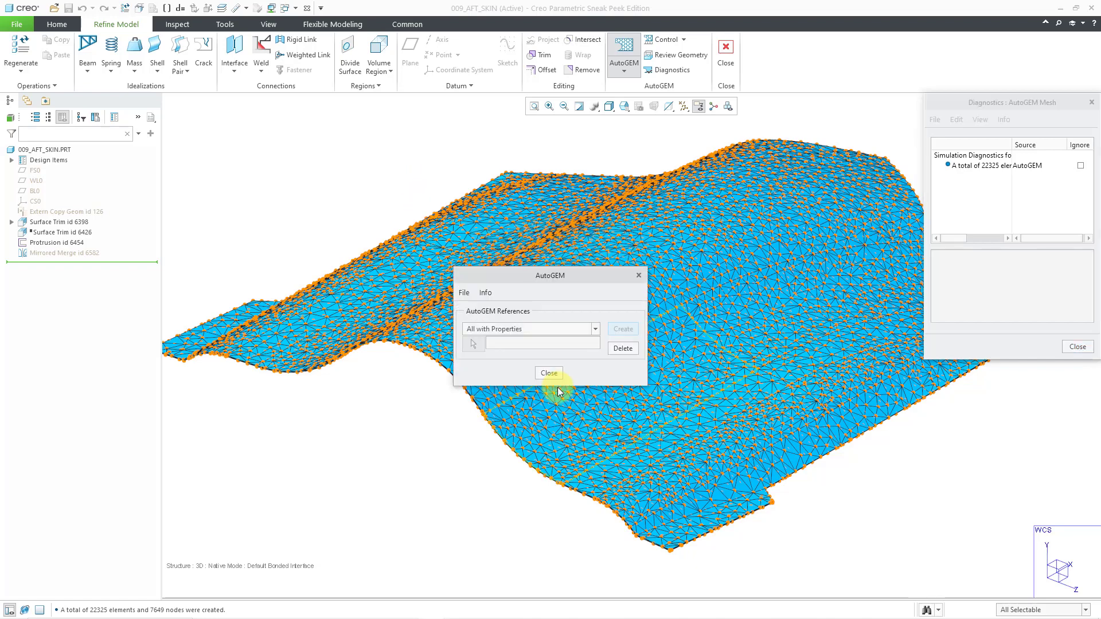
pyautogui.click(549, 373)
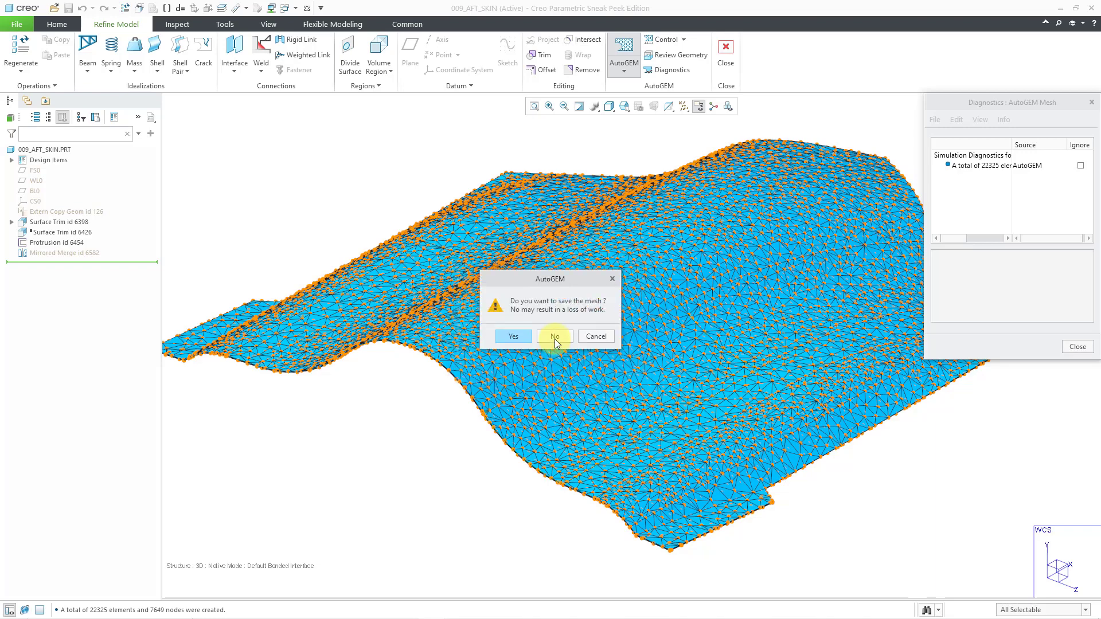
pyautogui.click(555, 337)
# Close Diagnostics and set up Detect Shell Pairs using geometry analysis with 1 in thickness.
pyautogui.click(1064, 346)
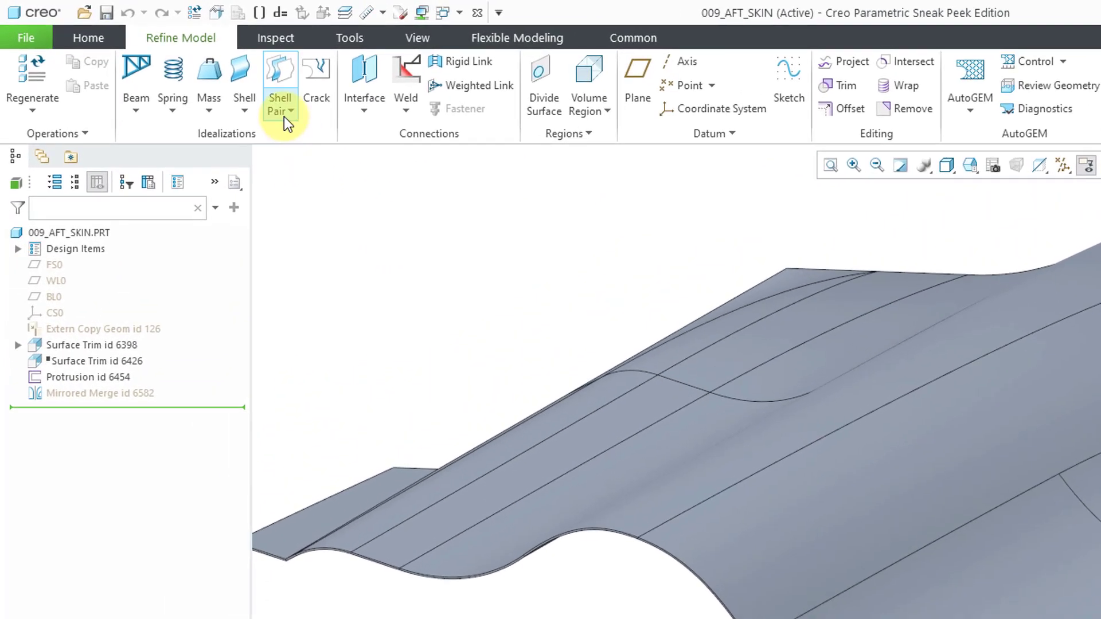
pyautogui.click(262, 106)
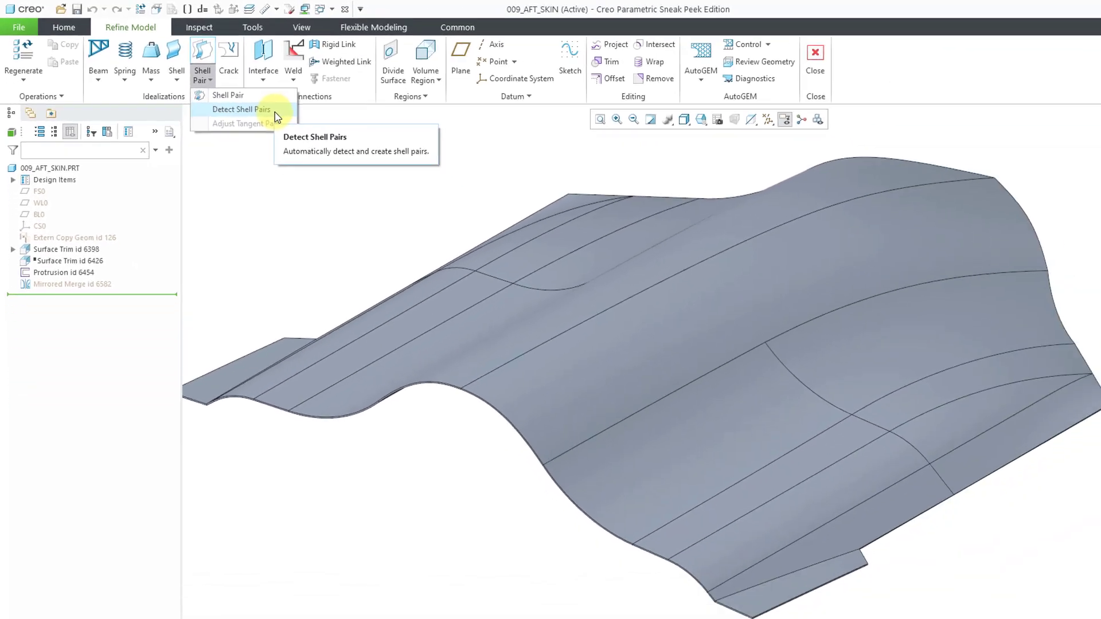
pyautogui.click(367, 151)
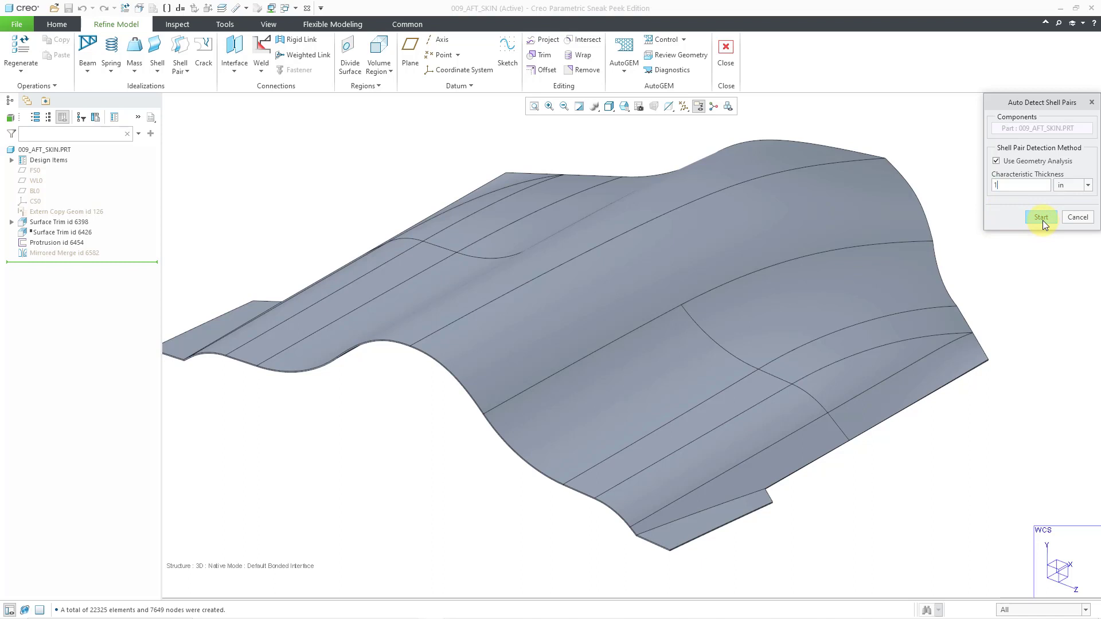
# Detect the mid-surface shell pairs and review ShellPair1–ShellPair20 under Idealizations > Shell Pairs.
pyautogui.click(1040, 218)
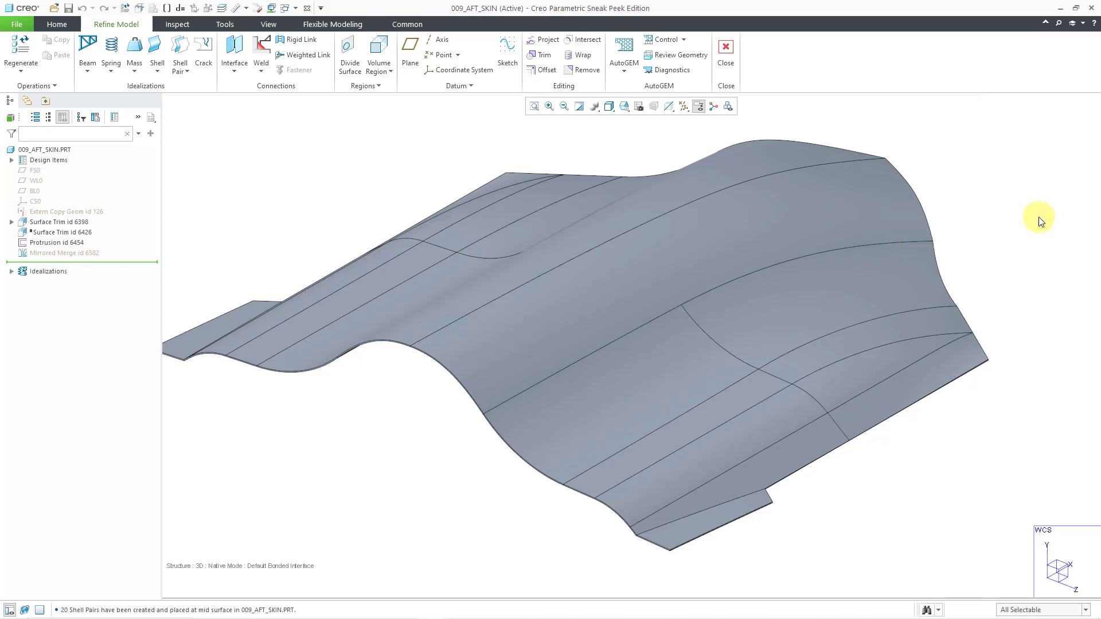
pyautogui.click(10, 272)
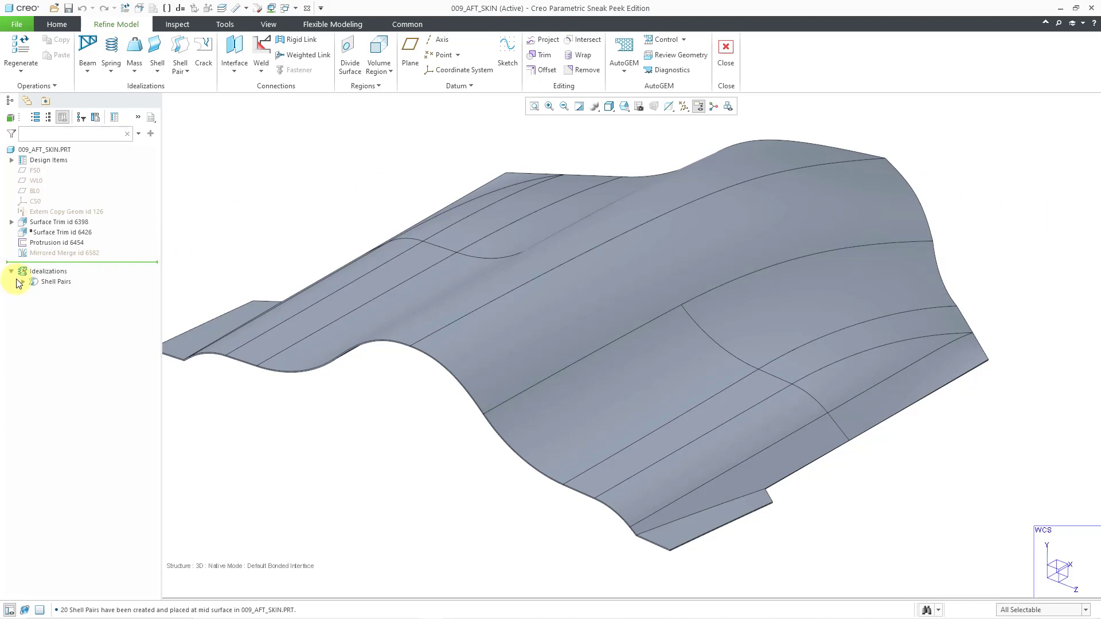
pyautogui.click(23, 283)
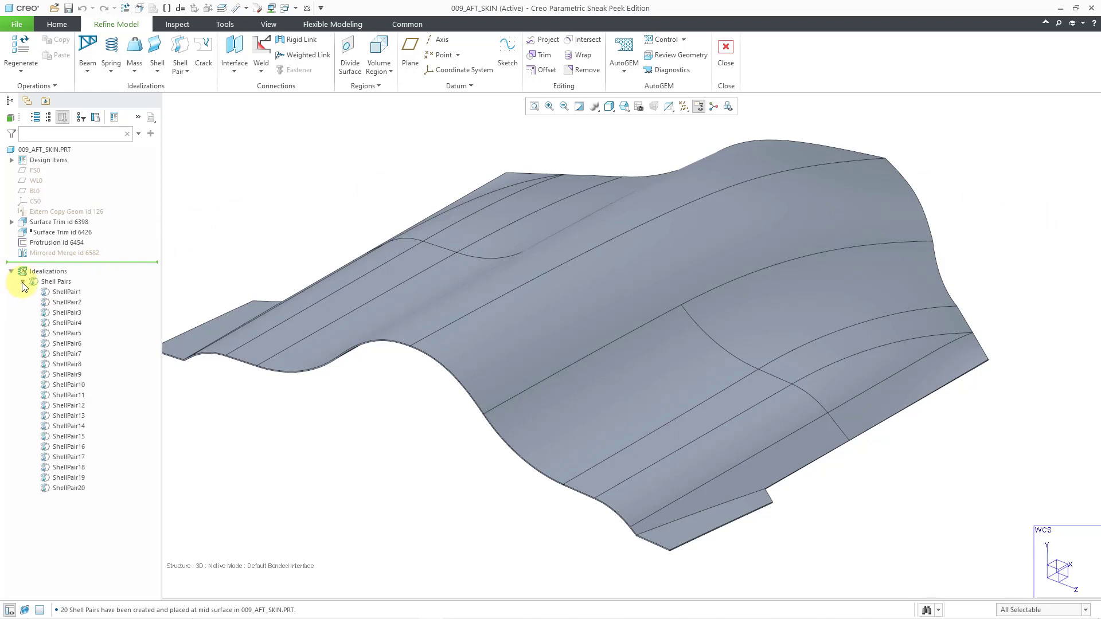
pyautogui.click(72, 292)
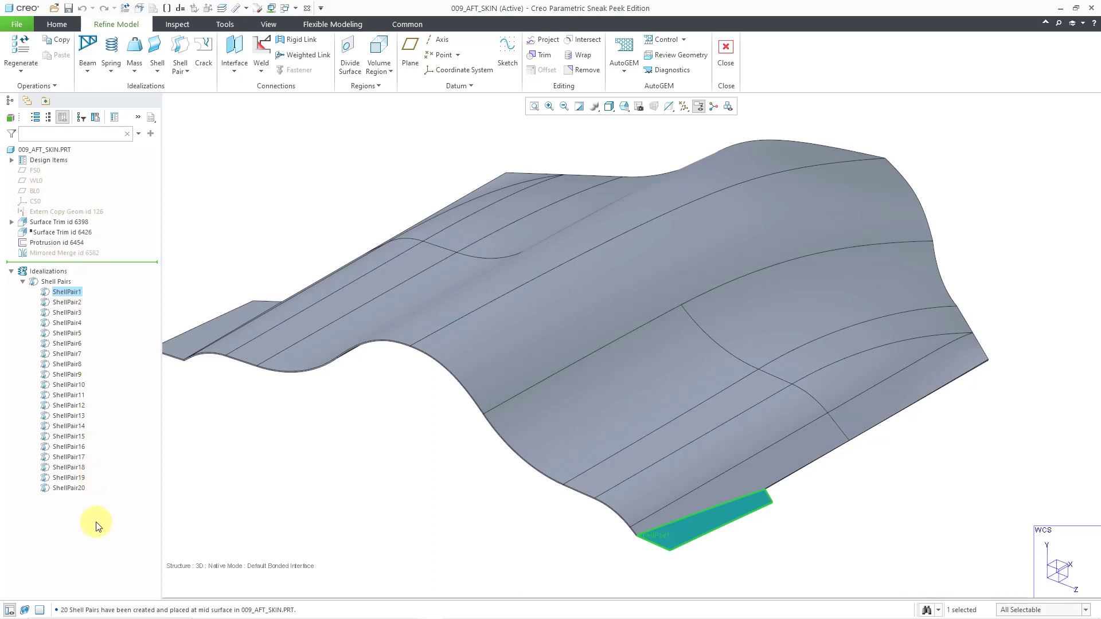
pyautogui.keyDown('shift'); pyautogui.click(68, 492); pyautogui.keyUp('shift')
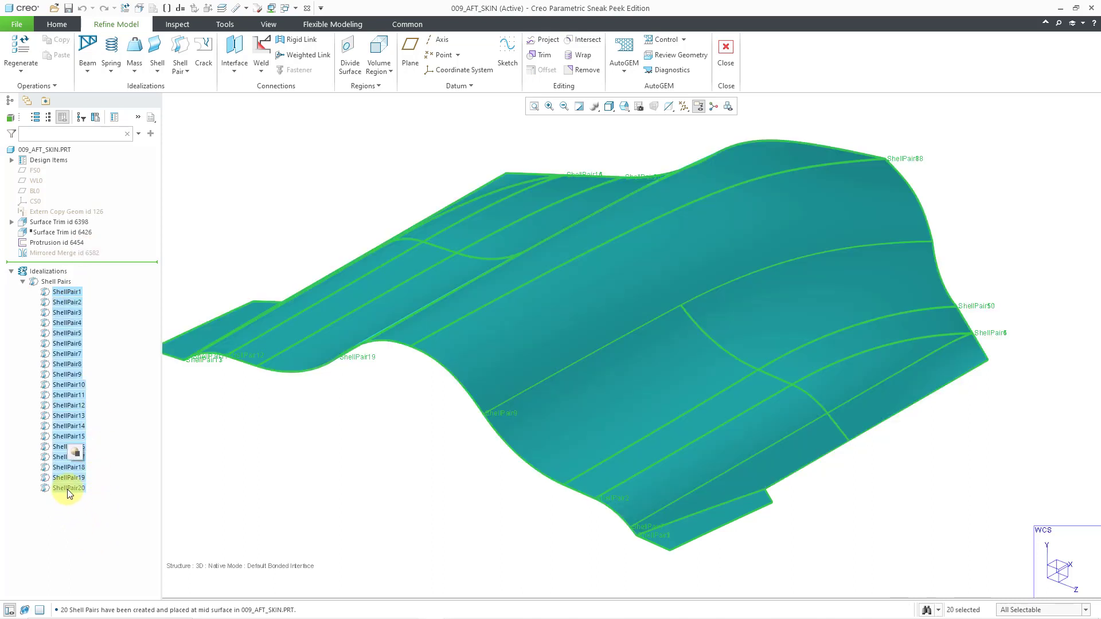
pyautogui.click(309, 469)
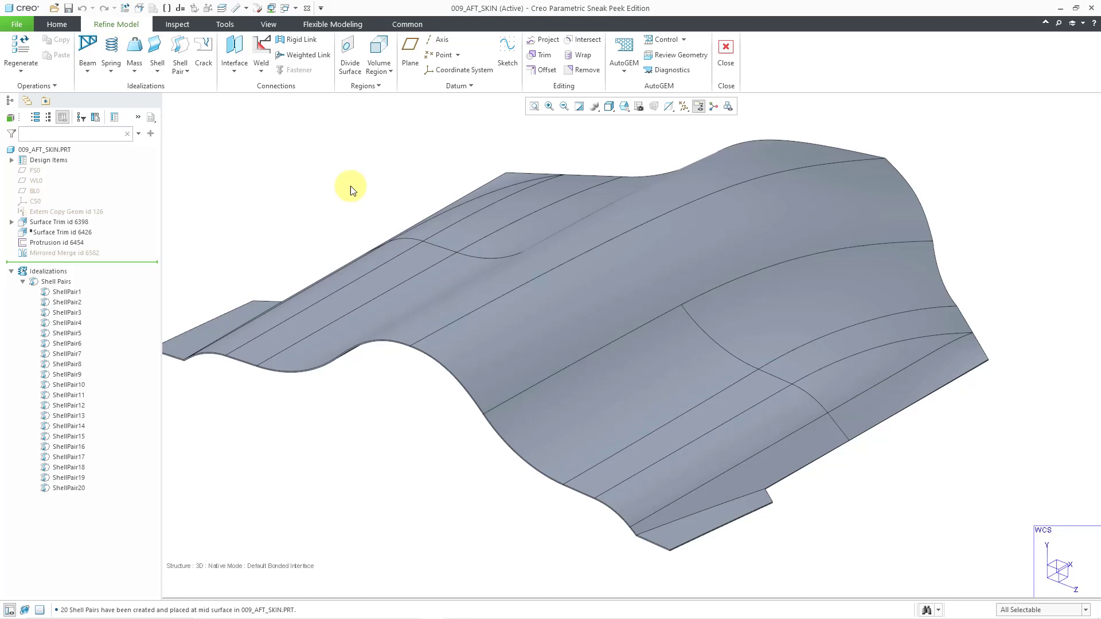
pyautogui.click(628, 71)
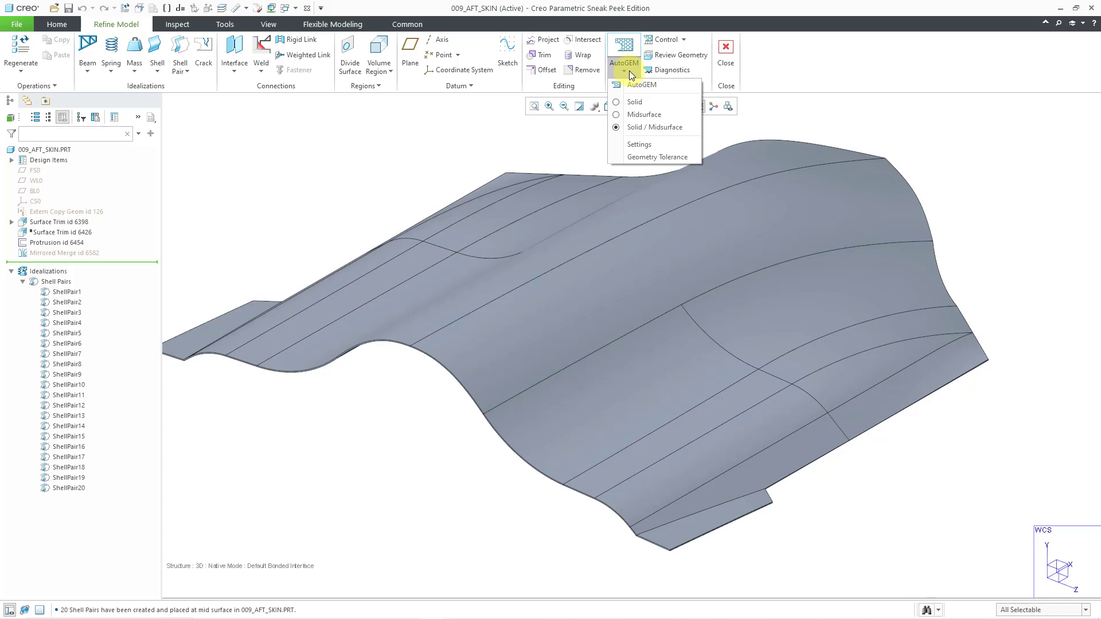
pyautogui.click(651, 145)
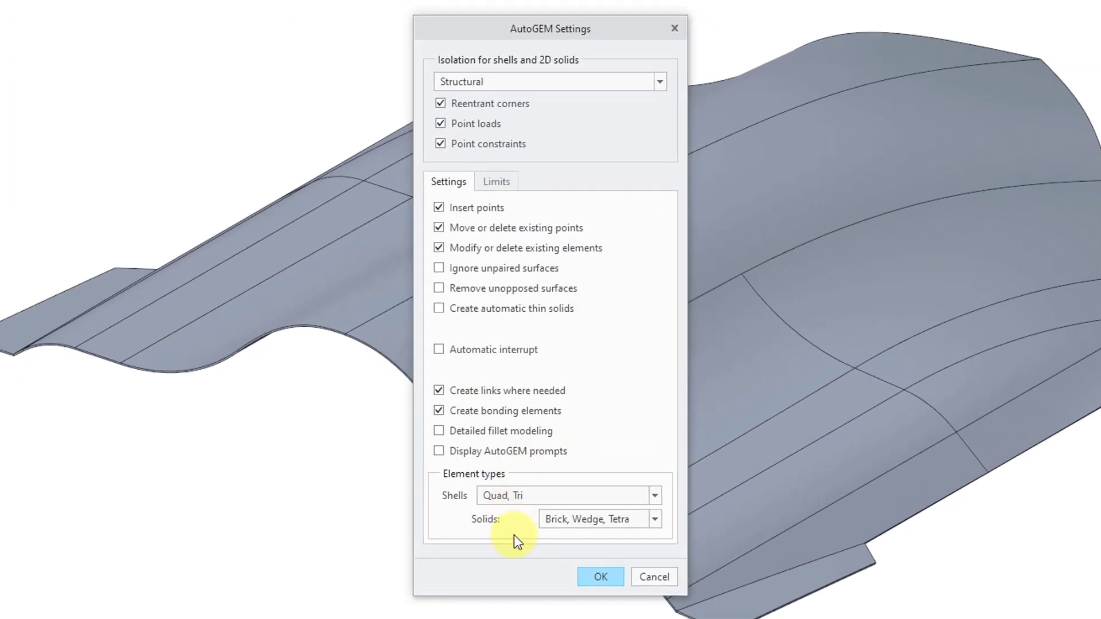
pyautogui.click(534, 503)
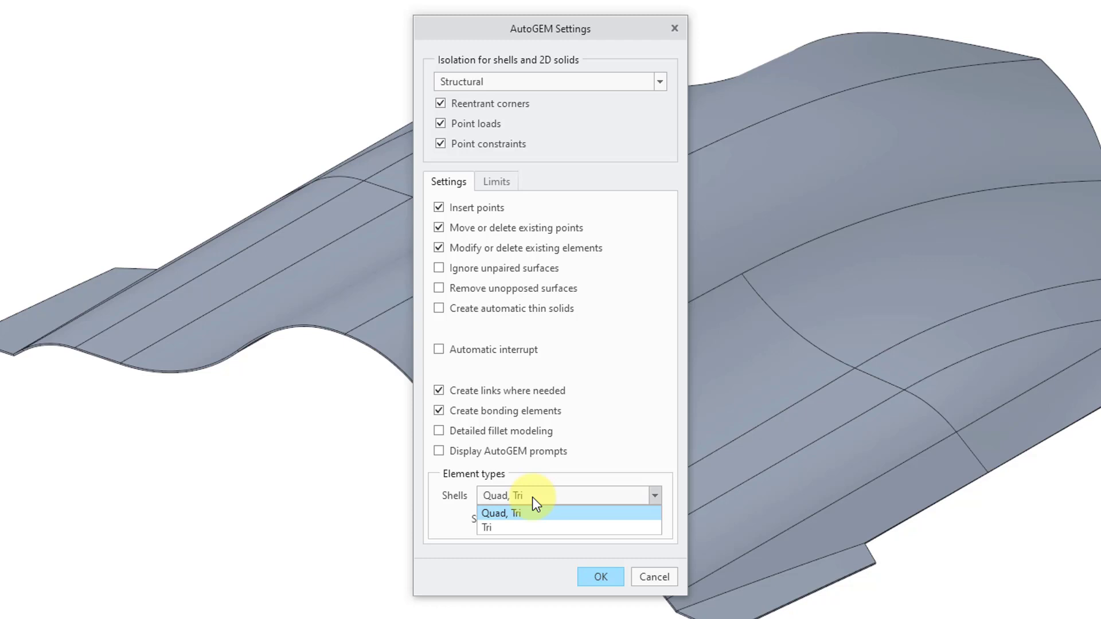
pyautogui.click(439, 535)
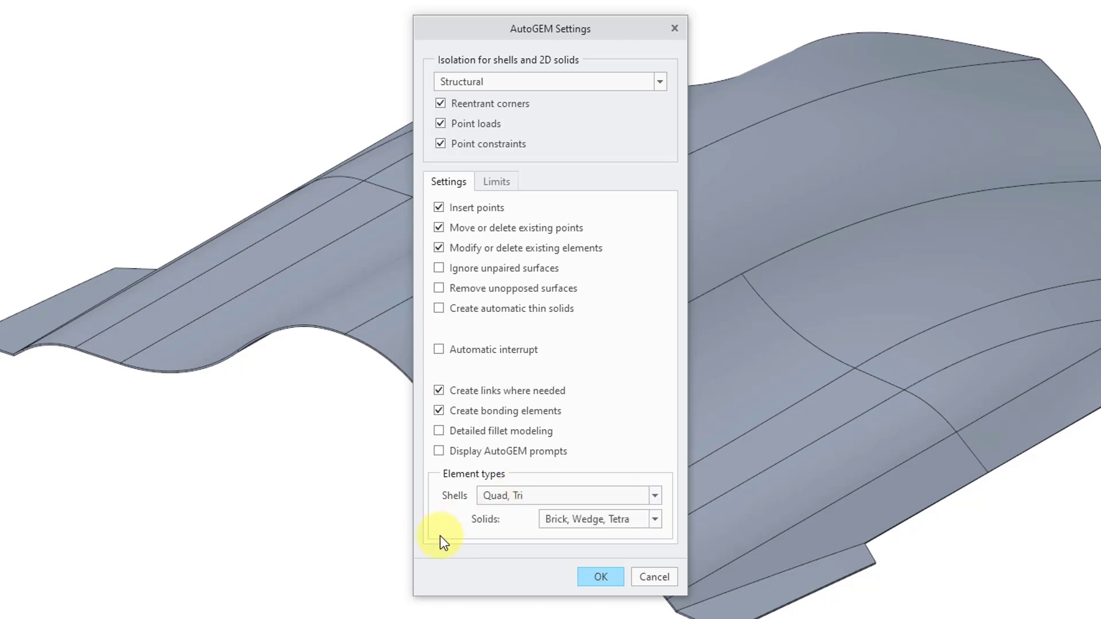
pyautogui.click(496, 182)
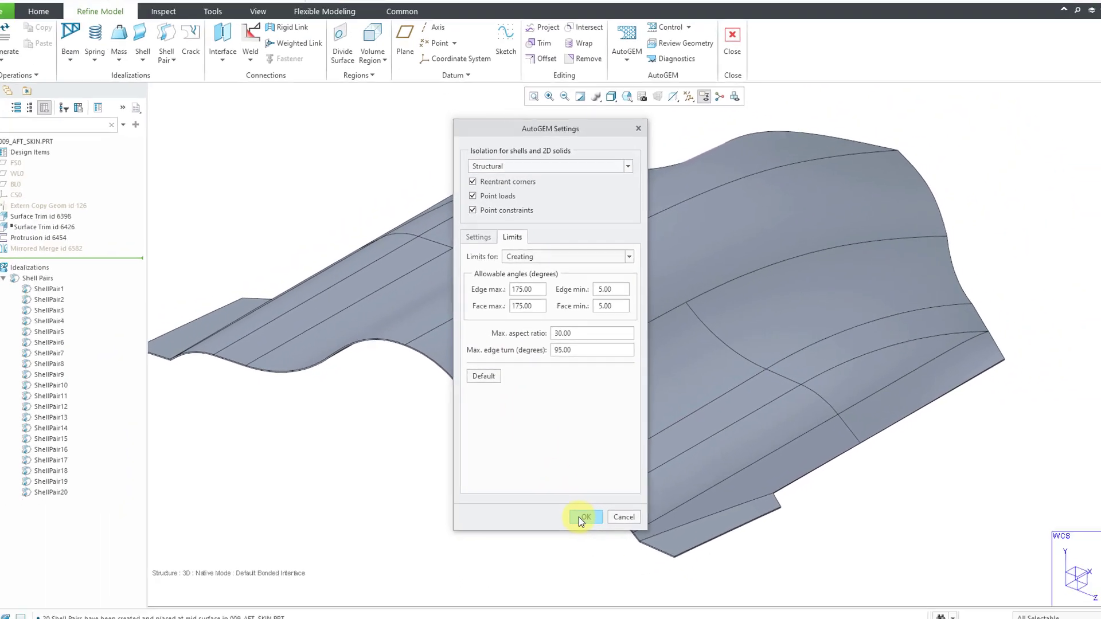
pyautogui.click(581, 517)
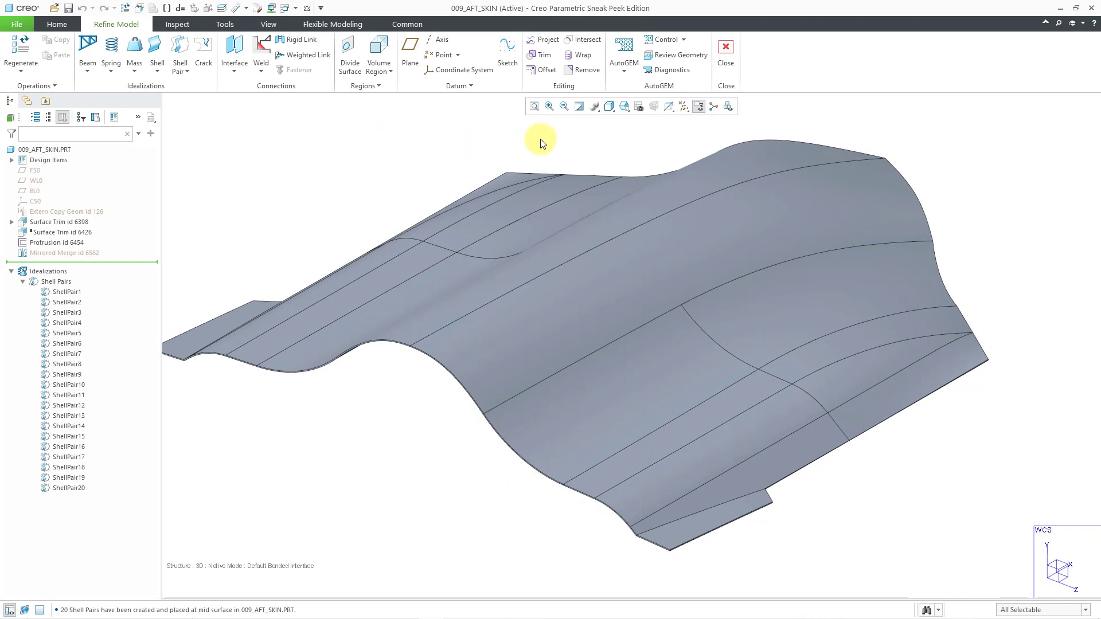
# AutoGEM-mesh all shell pairs into 59 elements (32 tri, 27 quad), inspect, then close.
pyautogui.click(627, 46)
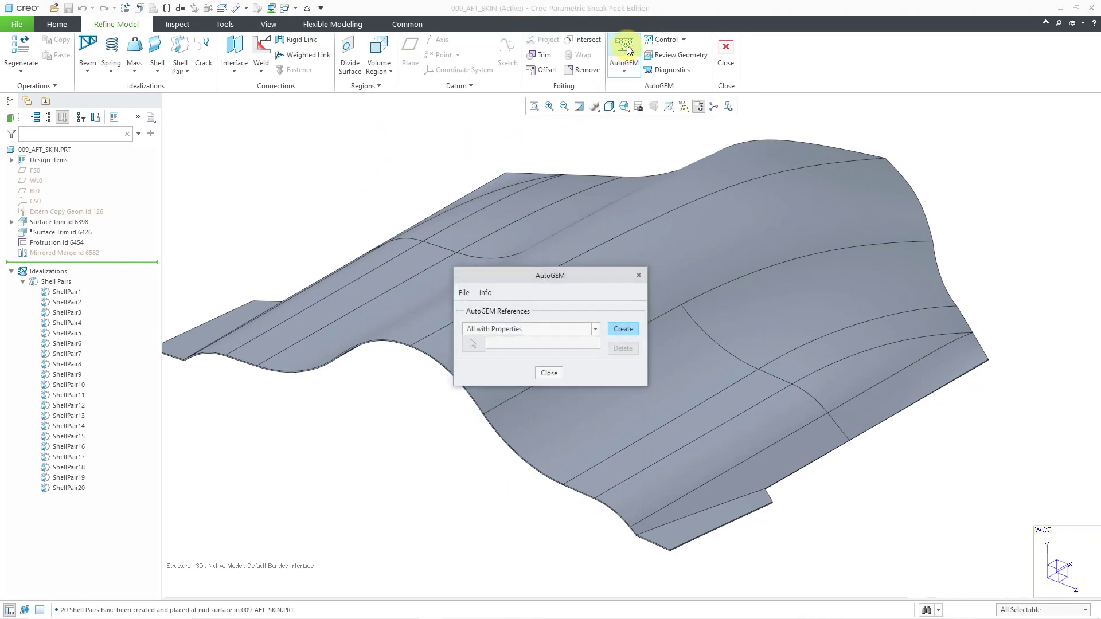
pyautogui.click(623, 331)
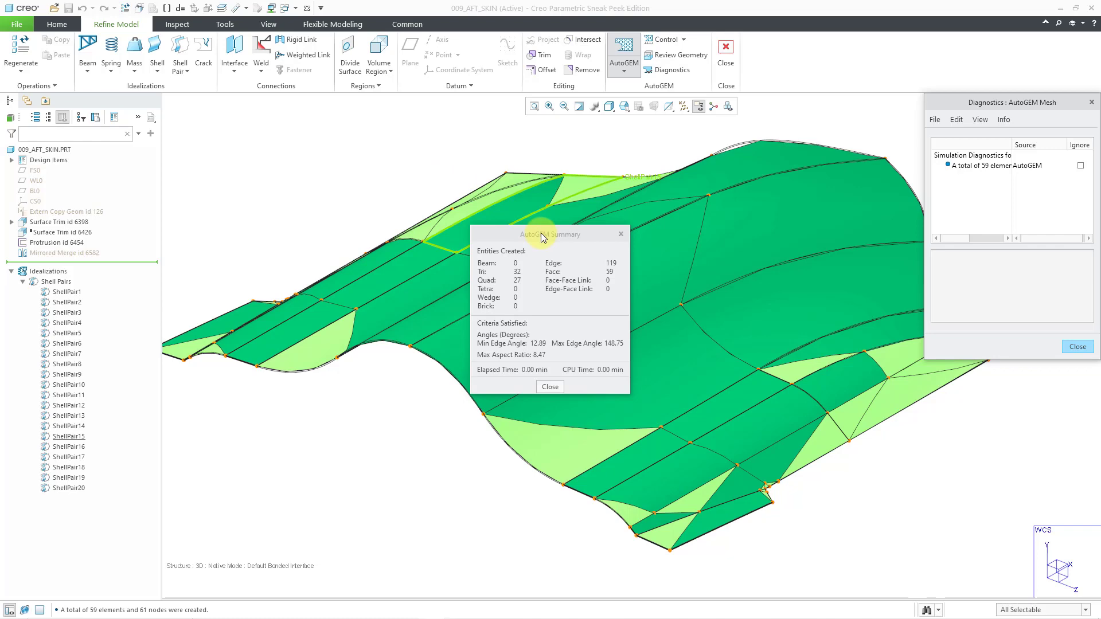
pyautogui.moveTo(541, 233); pyautogui.dragTo(254, 100)
pyautogui.scroll(-3, 641, 477)
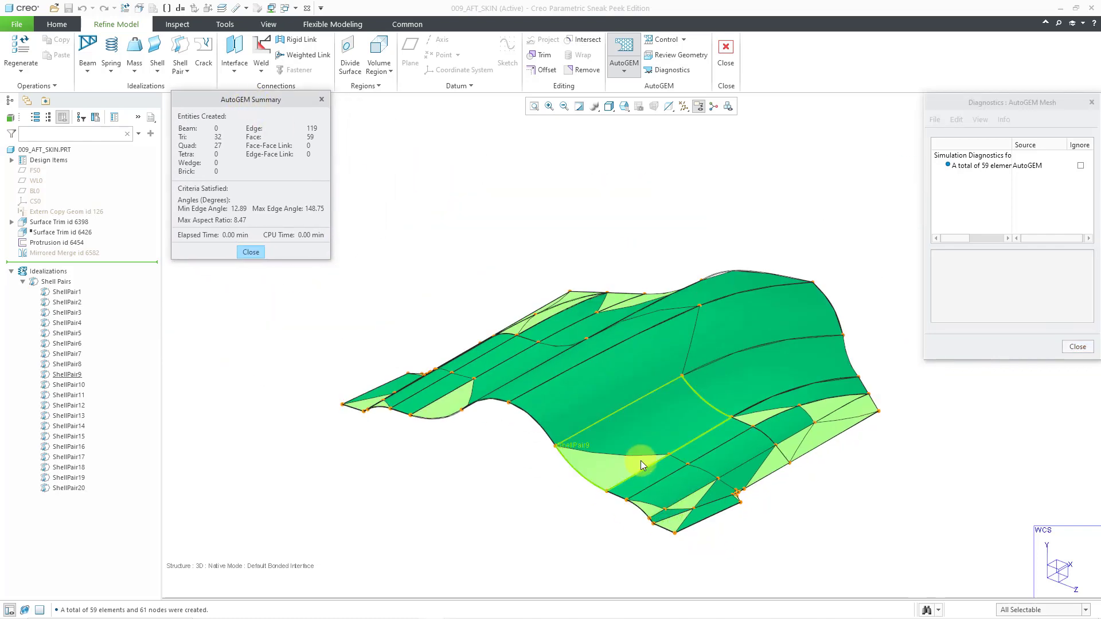
pyautogui.moveTo(641, 460)
pyautogui.mouseDown(button='middle')
pyautogui.moveTo(663, 474)
pyautogui.moveTo(668, 454)
pyautogui.moveTo(629, 466)
pyautogui.moveTo(634, 459)
pyautogui.mouseUp(button='middle')
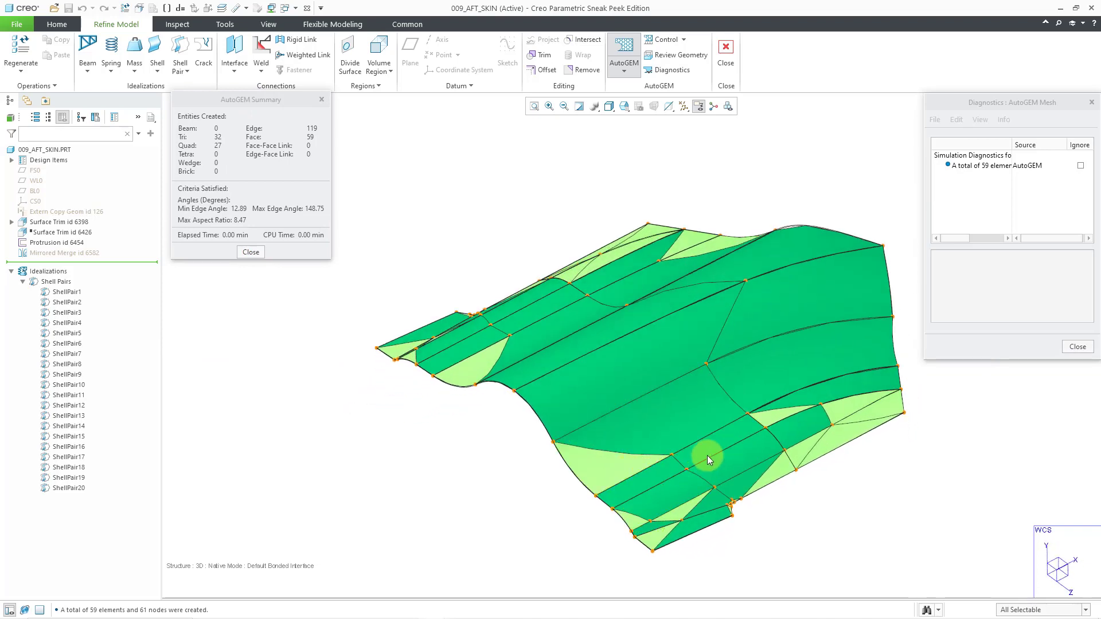
pyautogui.moveTo(705, 454)
pyautogui.keyDown('shift'); pyautogui.mouseDown(button='middle')
pyautogui.moveTo(634, 443)
pyautogui.moveTo(624, 454)
pyautogui.mouseUp(button='middle'); pyautogui.keyUp('shift')
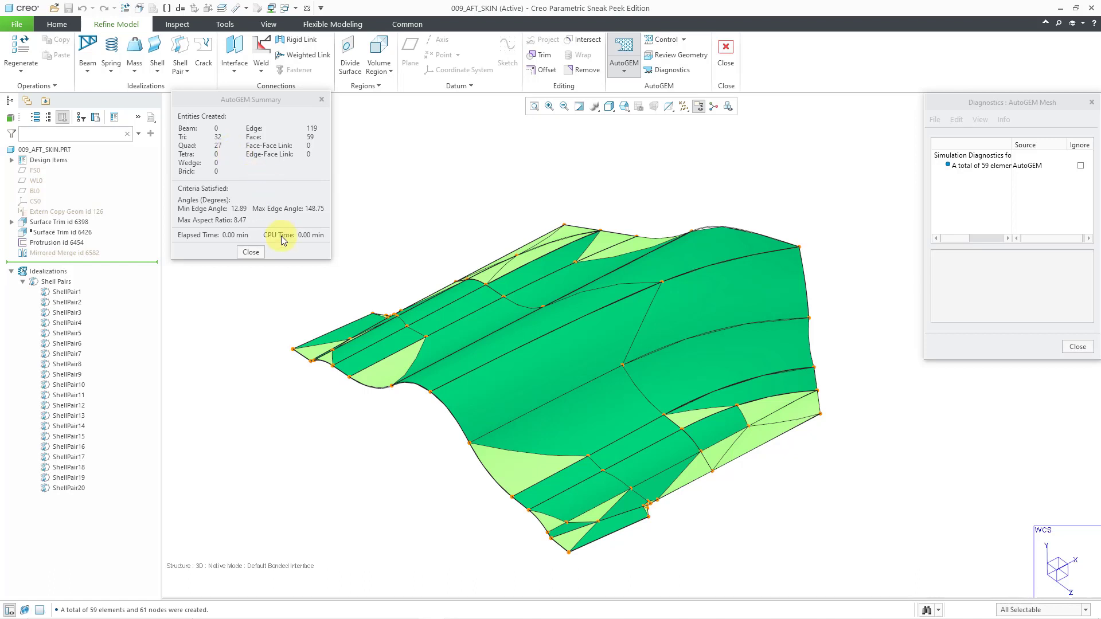
pyautogui.click(251, 253)
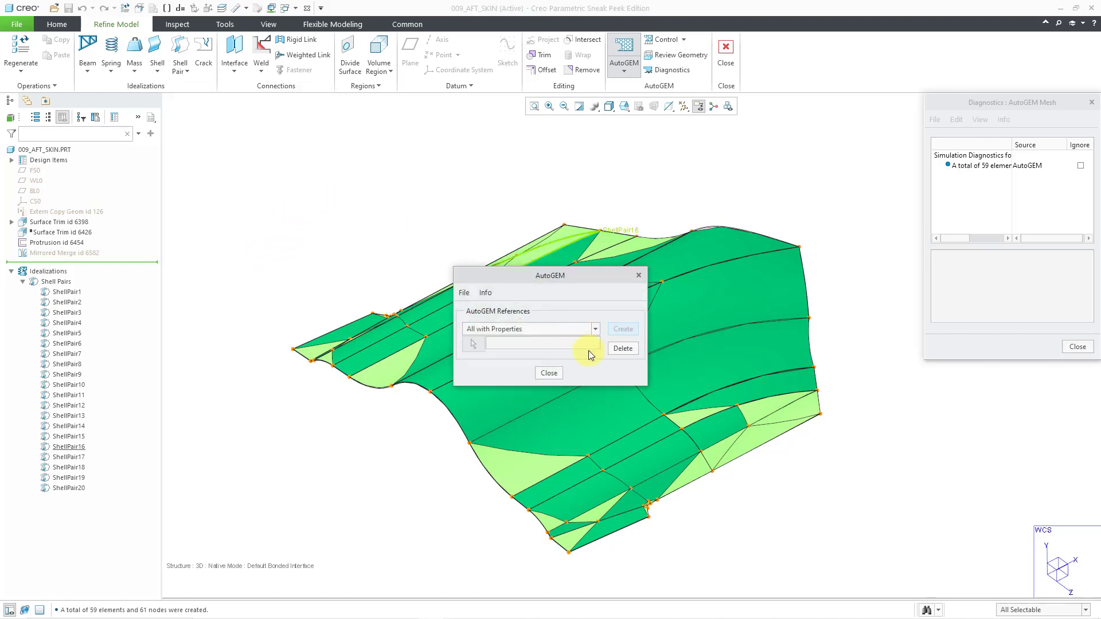
pyautogui.click(549, 374)
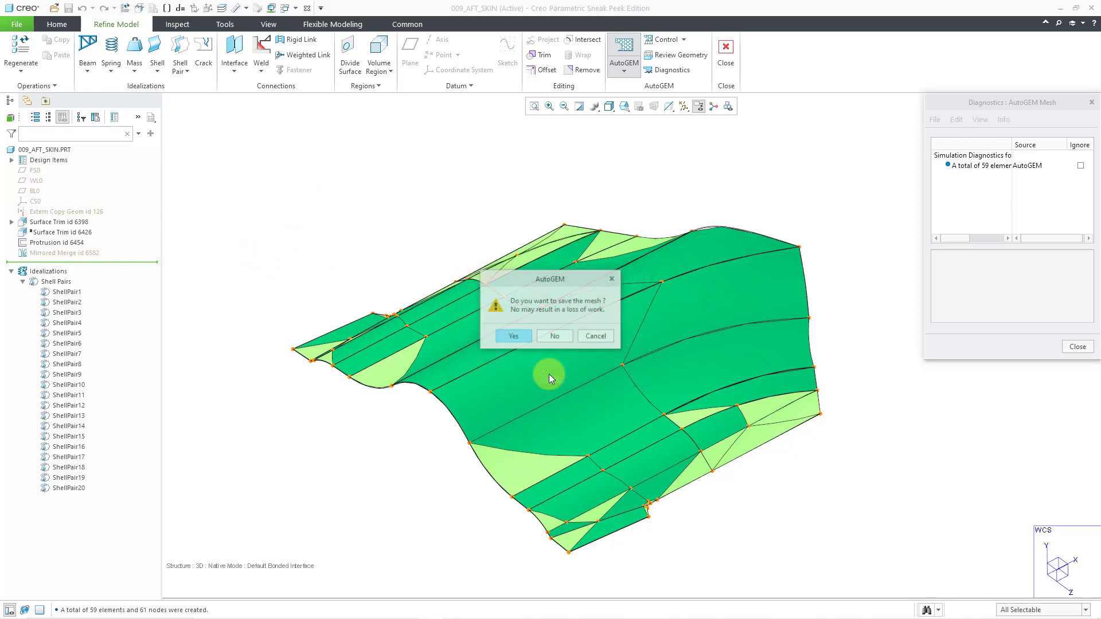
# Decline saving the mesh and cancel a trial Edge Distribution control.
pyautogui.click(554, 336)
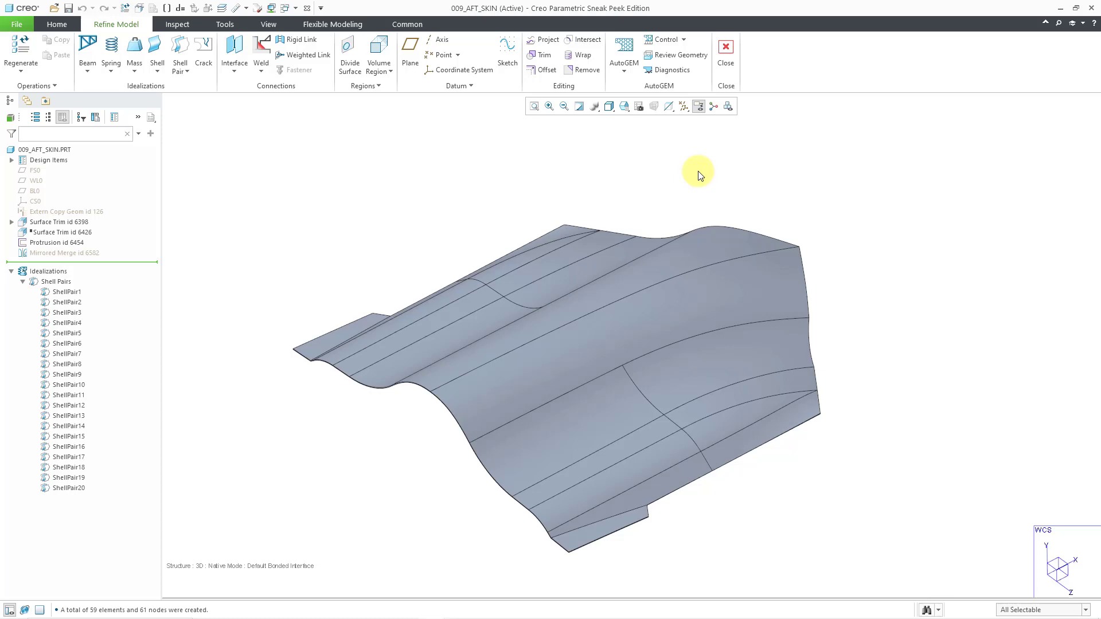
pyautogui.click(685, 41)
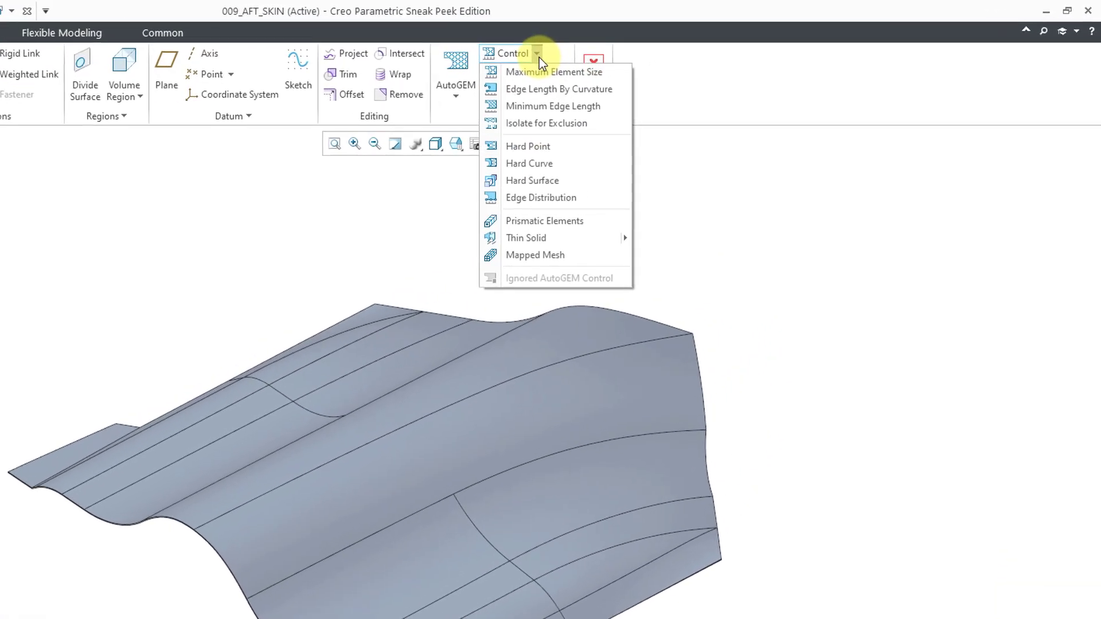
pyautogui.click(575, 200)
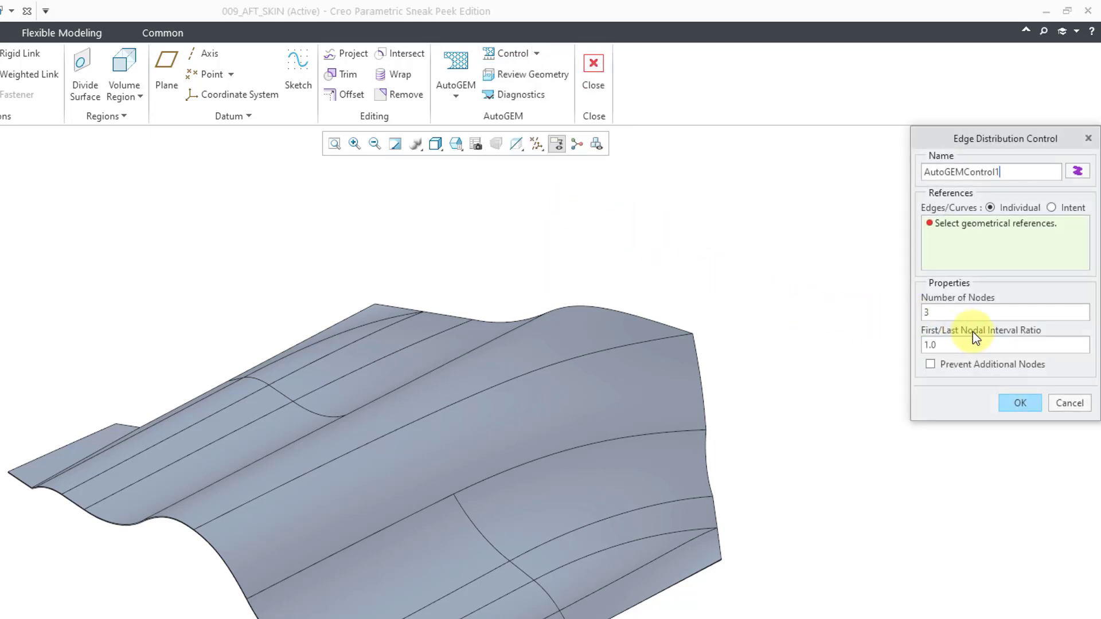
pyautogui.click(1068, 404)
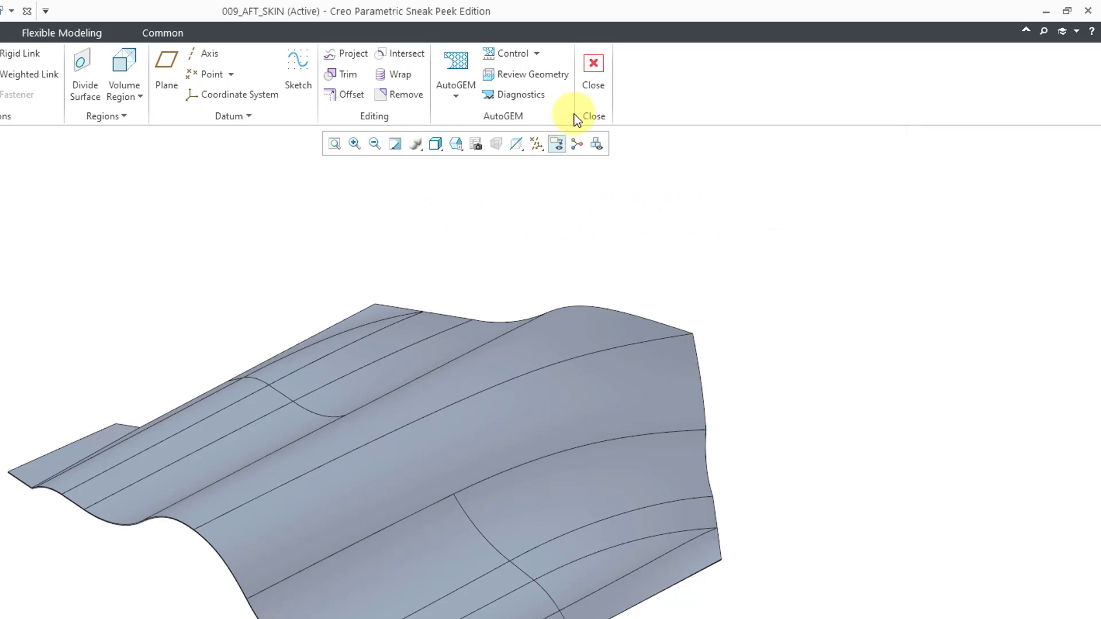
pyautogui.click(539, 54)
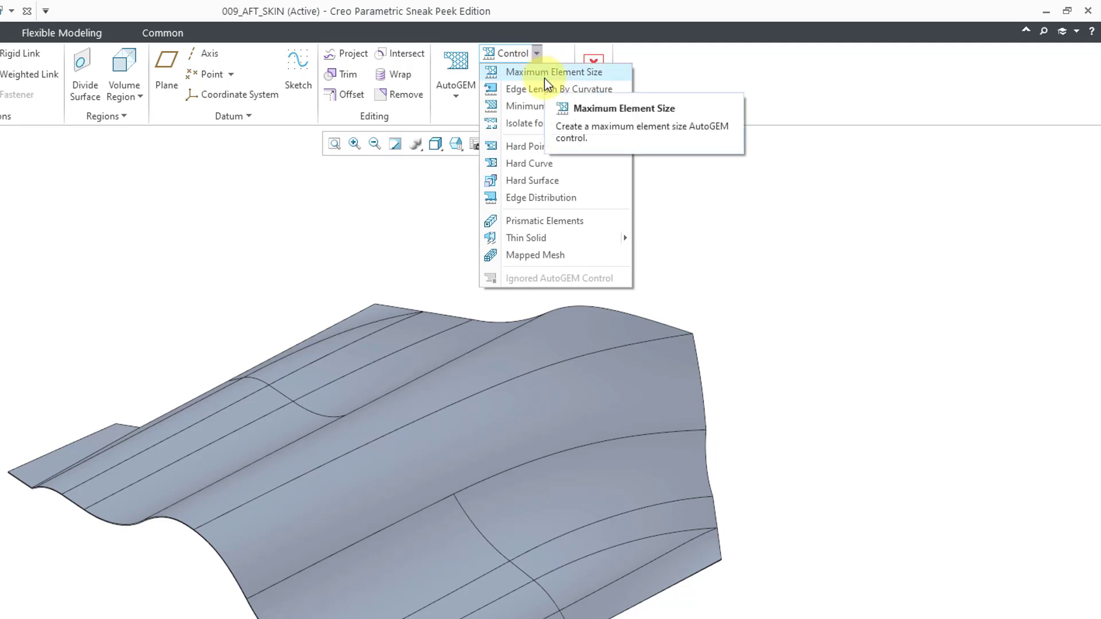
# Create AutoGEMControl1: a 10 in Maximum Element Size control on the 009_AFT_SKIN component.
pyautogui.click(545, 76)
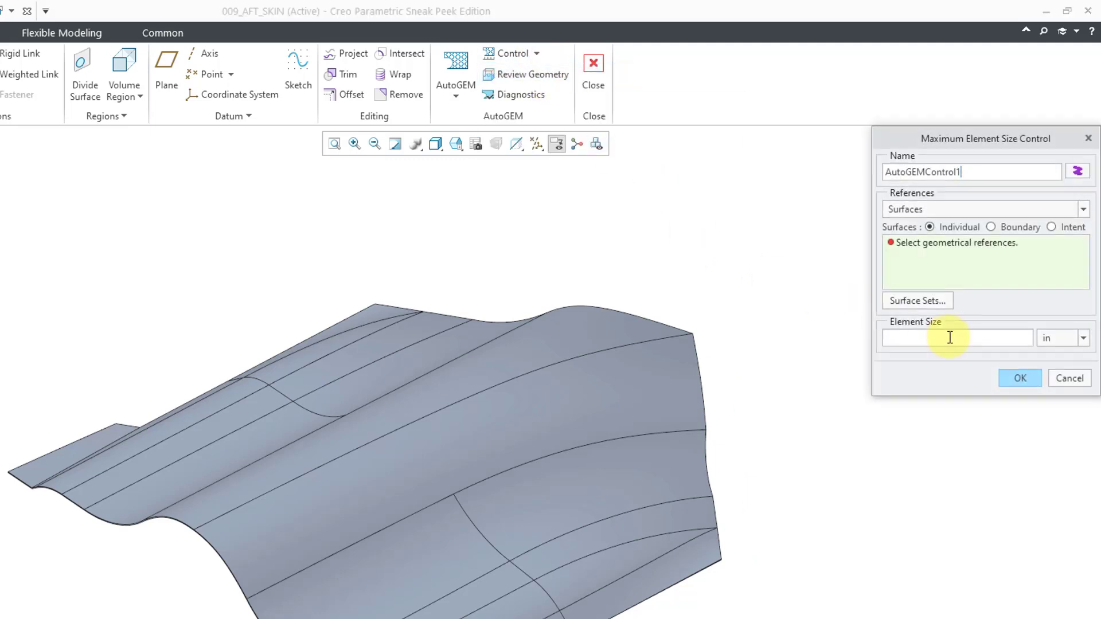
pyautogui.click(946, 338)
pyautogui.write('10')
pyautogui.click(972, 214)
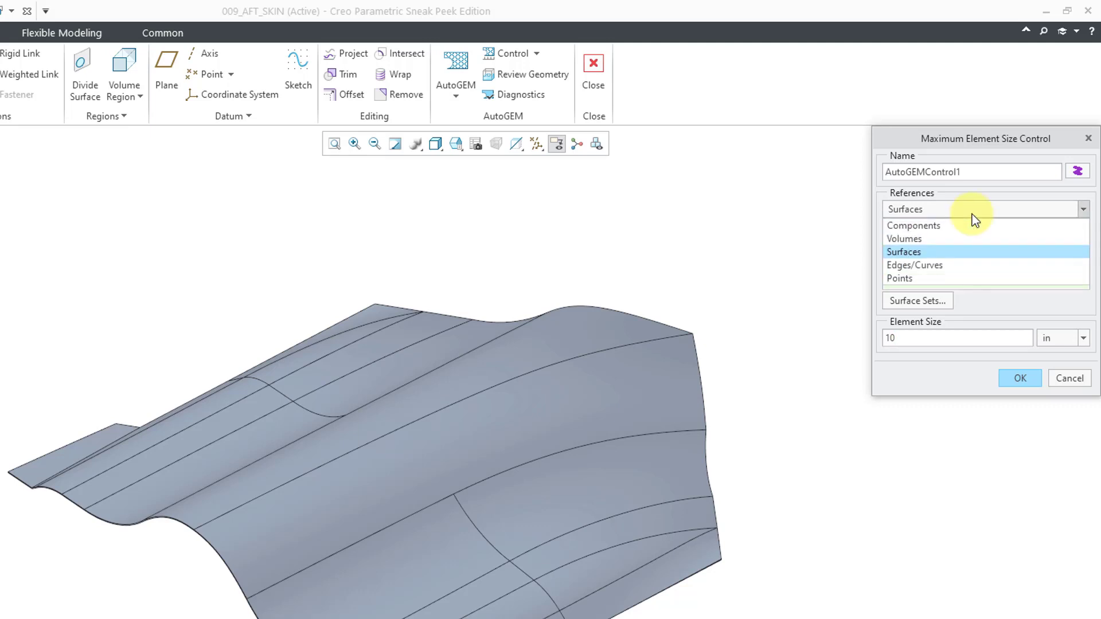
pyautogui.click(935, 226)
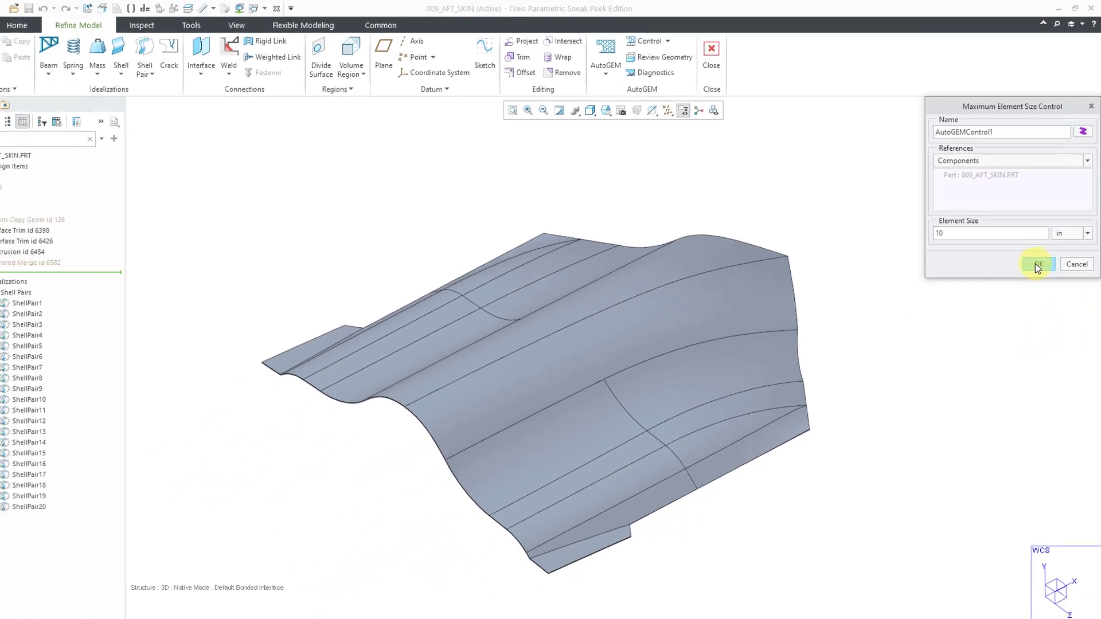
pyautogui.click(1037, 264)
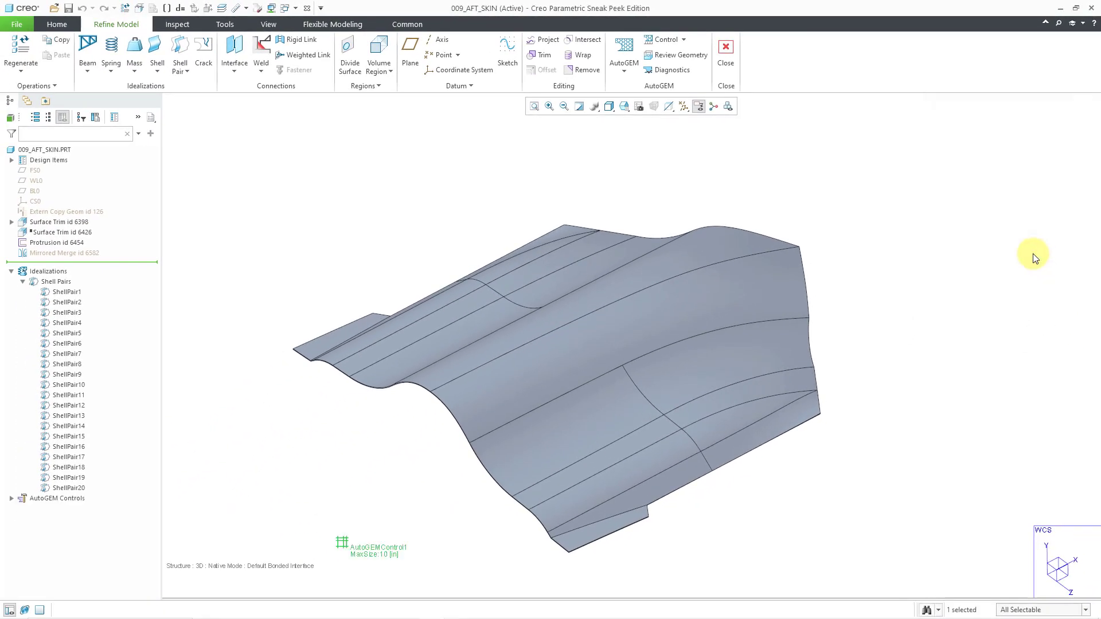
# Deselect the control and uncheck Display AutoGEM Controls in the Simulation Display settings.
pyautogui.click(985, 264)
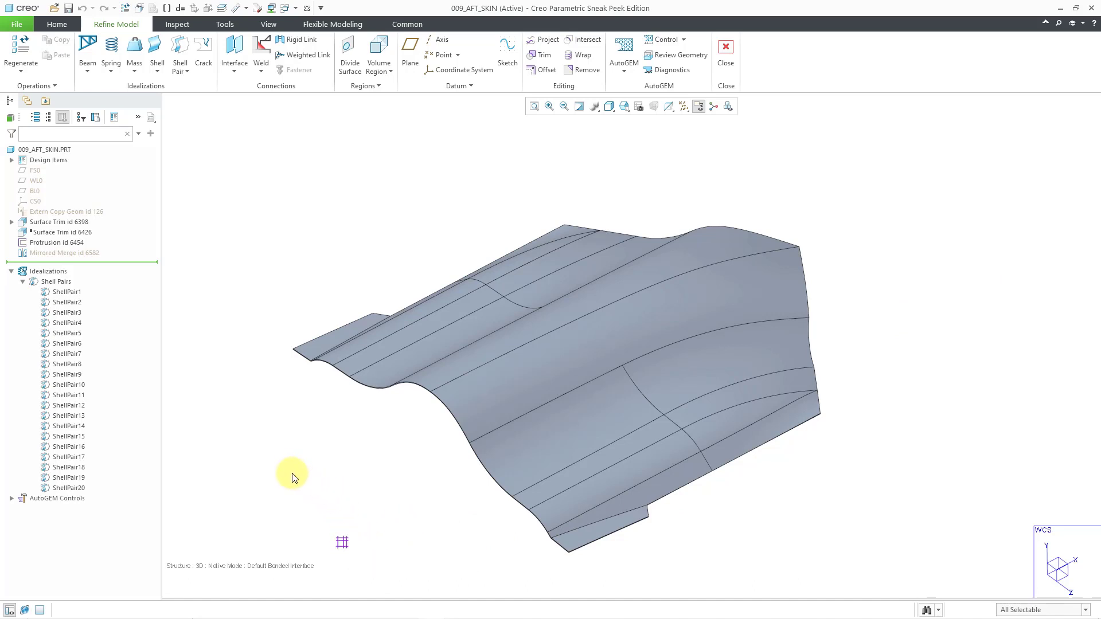
pyautogui.click(728, 107)
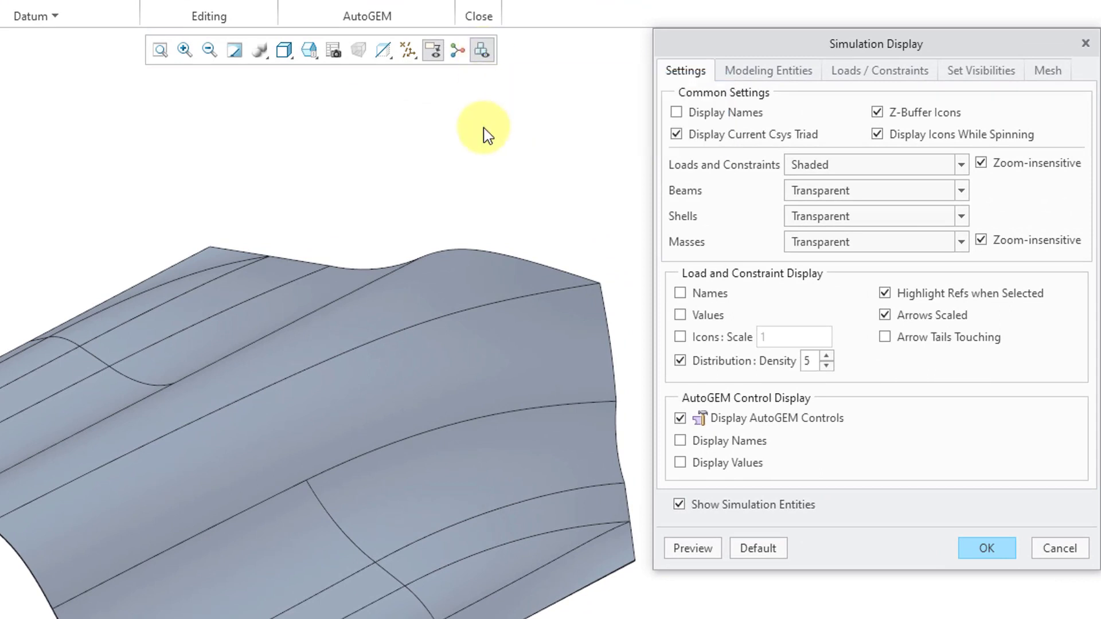
pyautogui.click(679, 419)
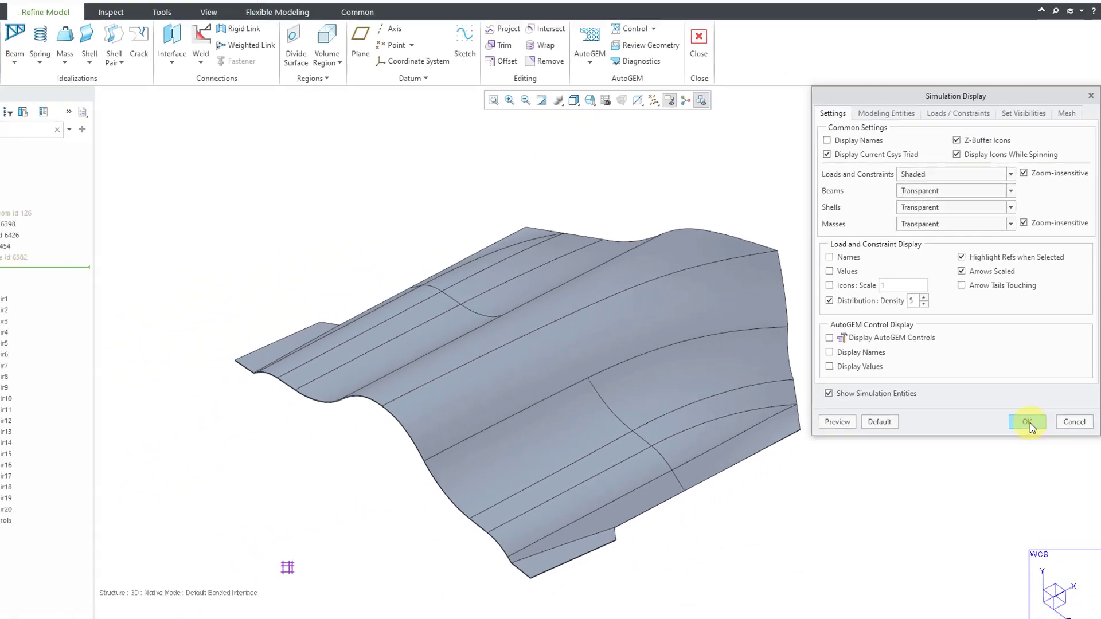
pyautogui.click(1027, 422)
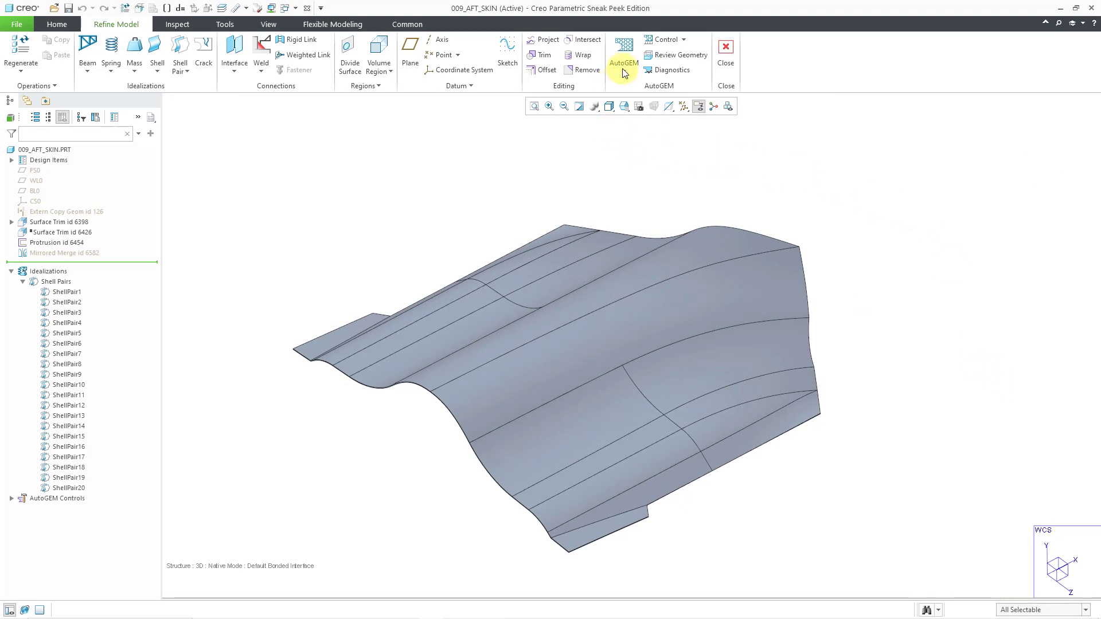
# Remesh the aft skin with AutoGEM (All with Properties) under the 10 in size control, yielding 646 shell elements.
pyautogui.click(626, 52)
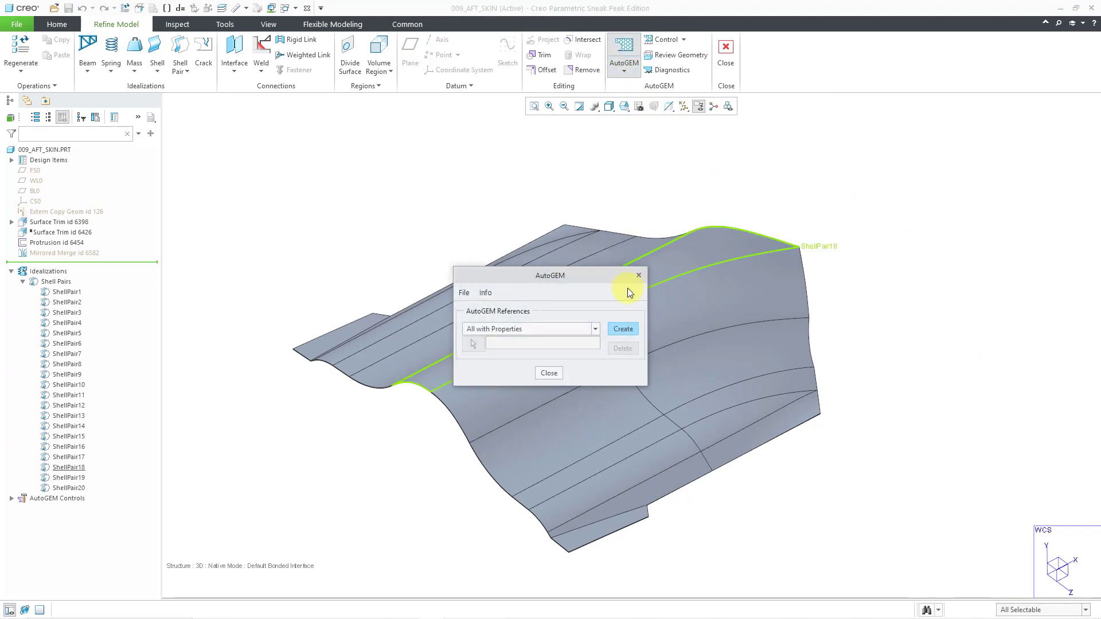
pyautogui.click(623, 329)
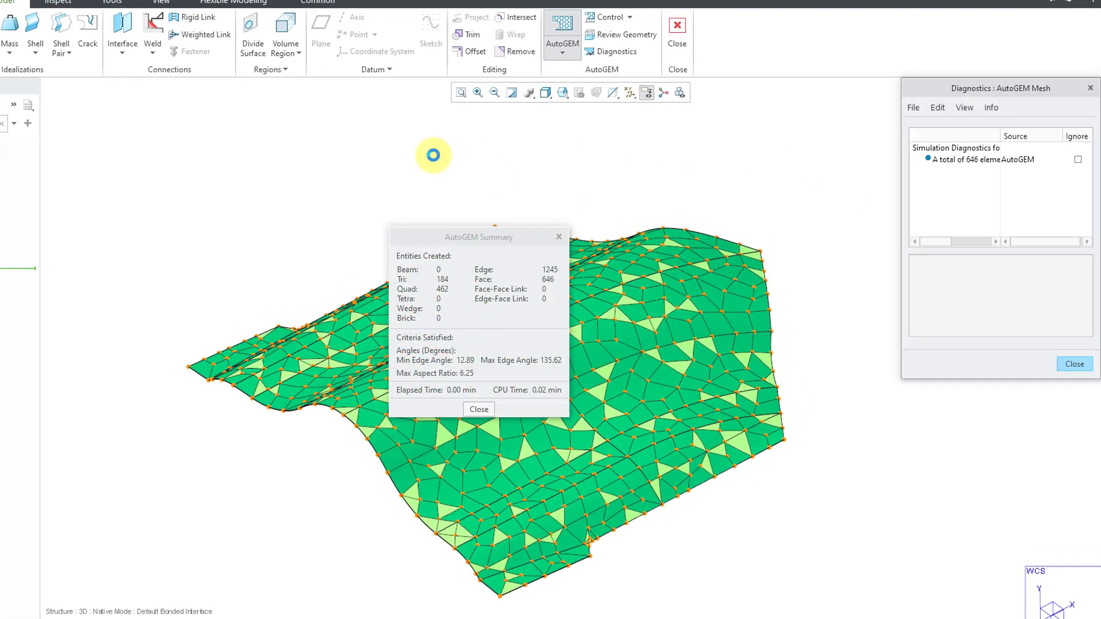
pyautogui.moveTo(480, 241); pyautogui.dragTo(170, 111)
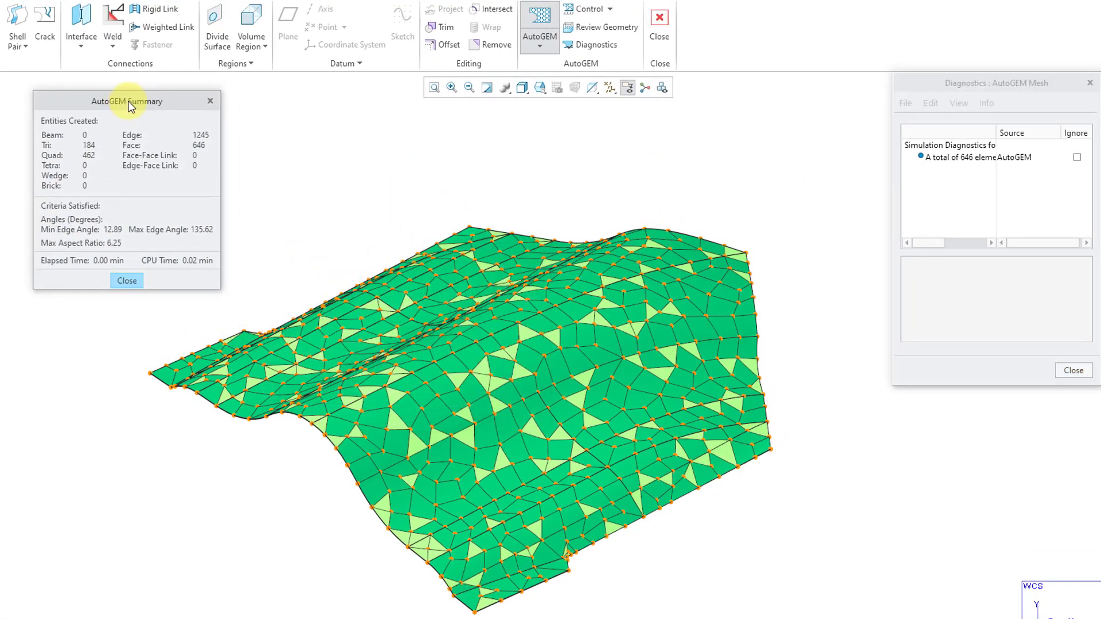